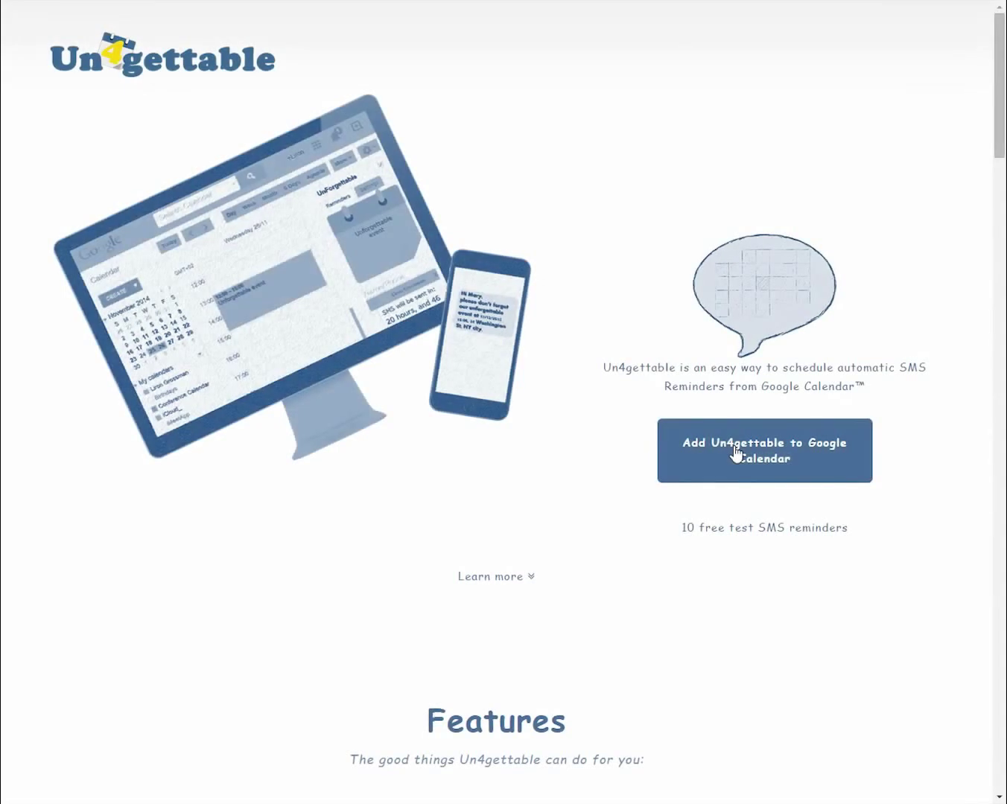
- Add Un4gettable to Google Calendar by signing in with the account credentials and accepting its permissions
{"action": "left_click", "coordinate": [720, 454]}
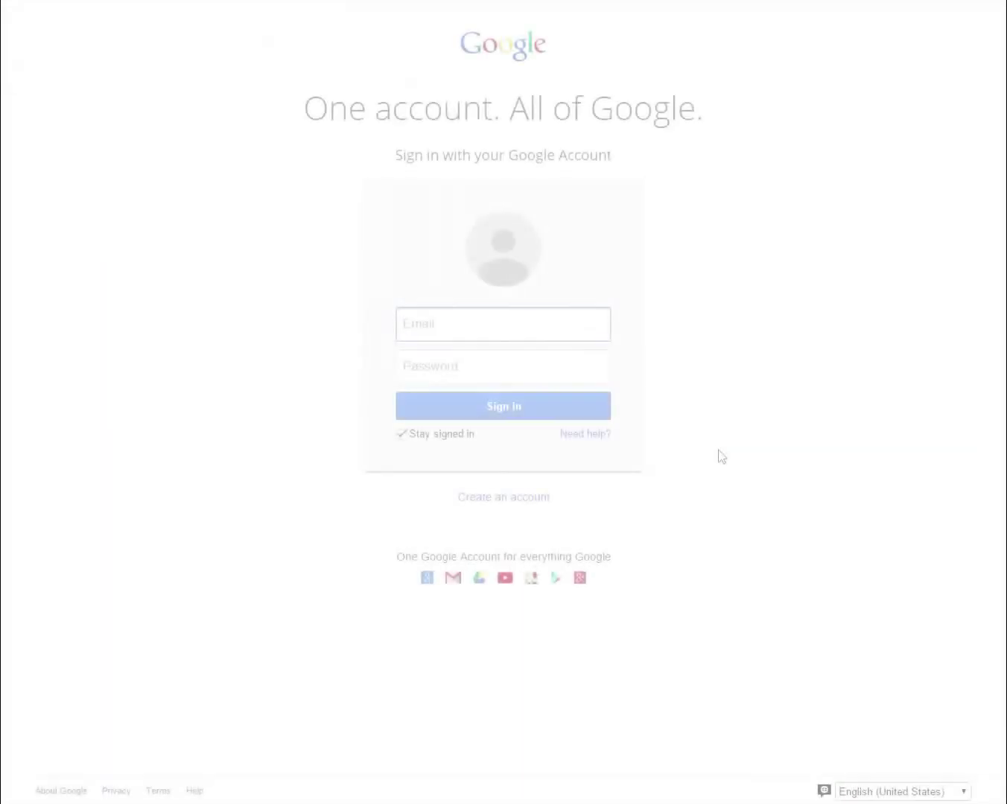
{"action": "type", "text": "un"}
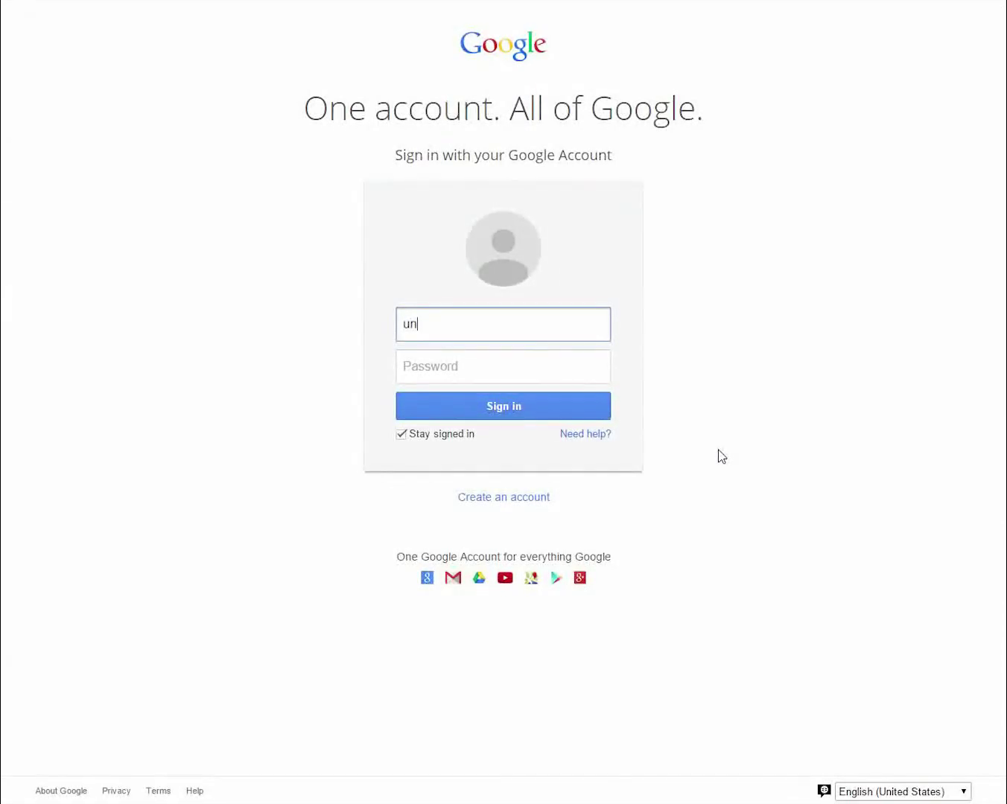
{"action": "type", "text": "4gettableuser"}
{"action": "key", "text": "Tab"}
{"action": "type", "text": "•••••••••••"}
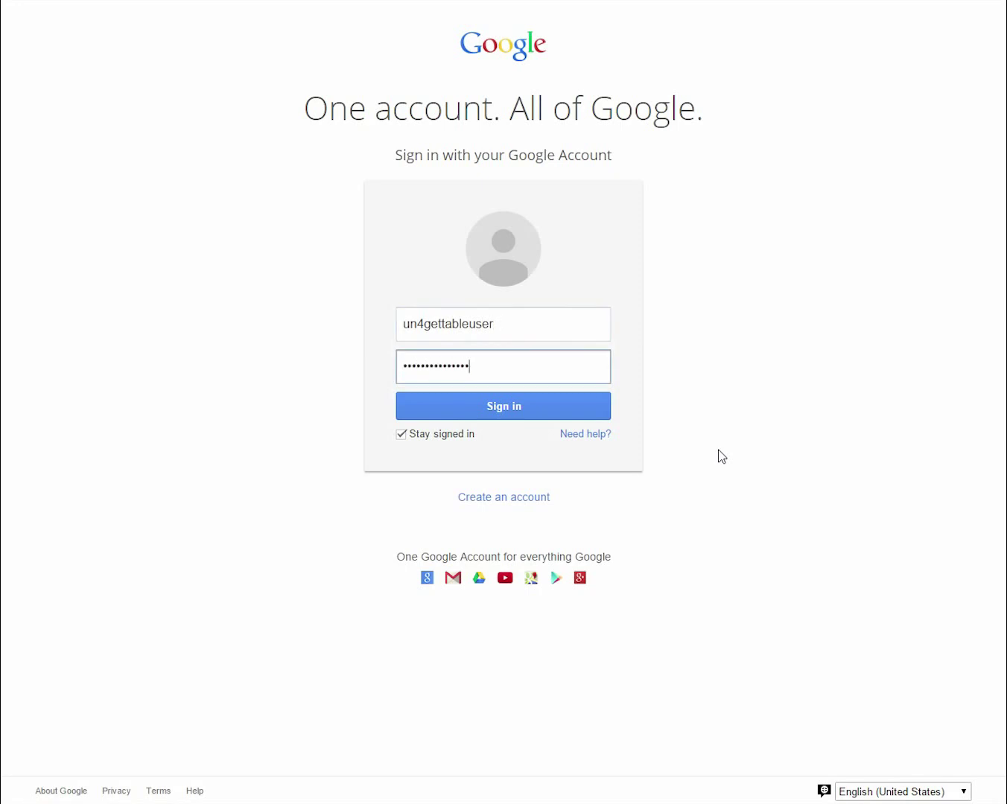
{"action": "left_click", "coordinate": [541, 419]}
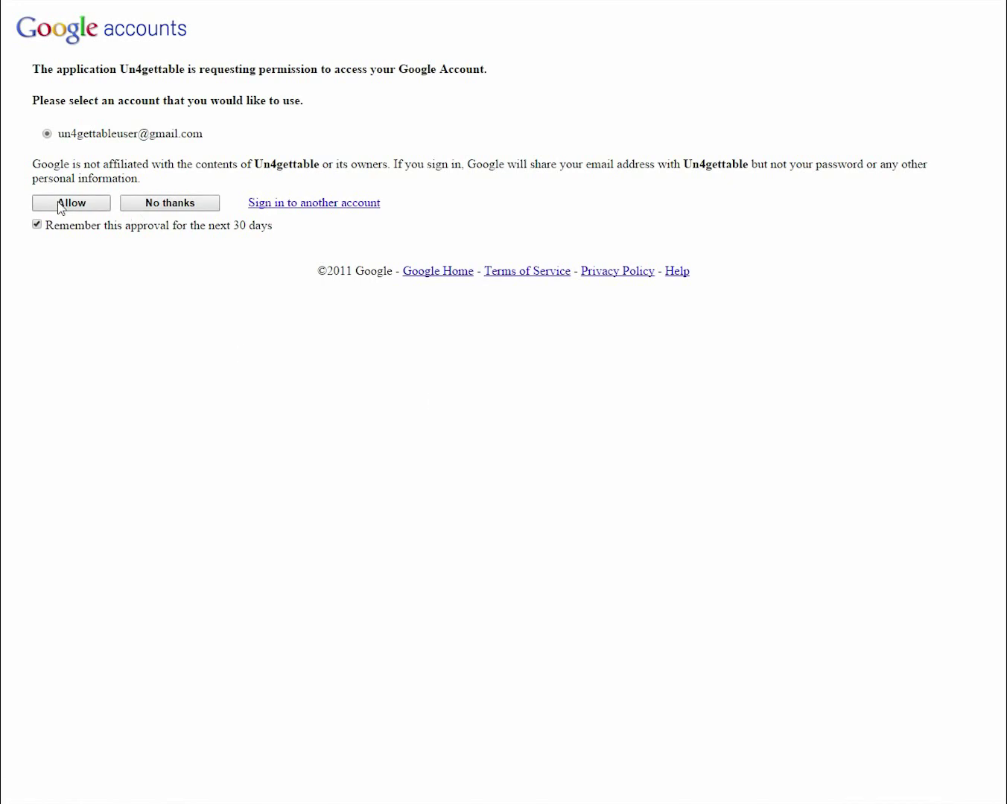
{"action": "left_click", "coordinate": [62, 206]}
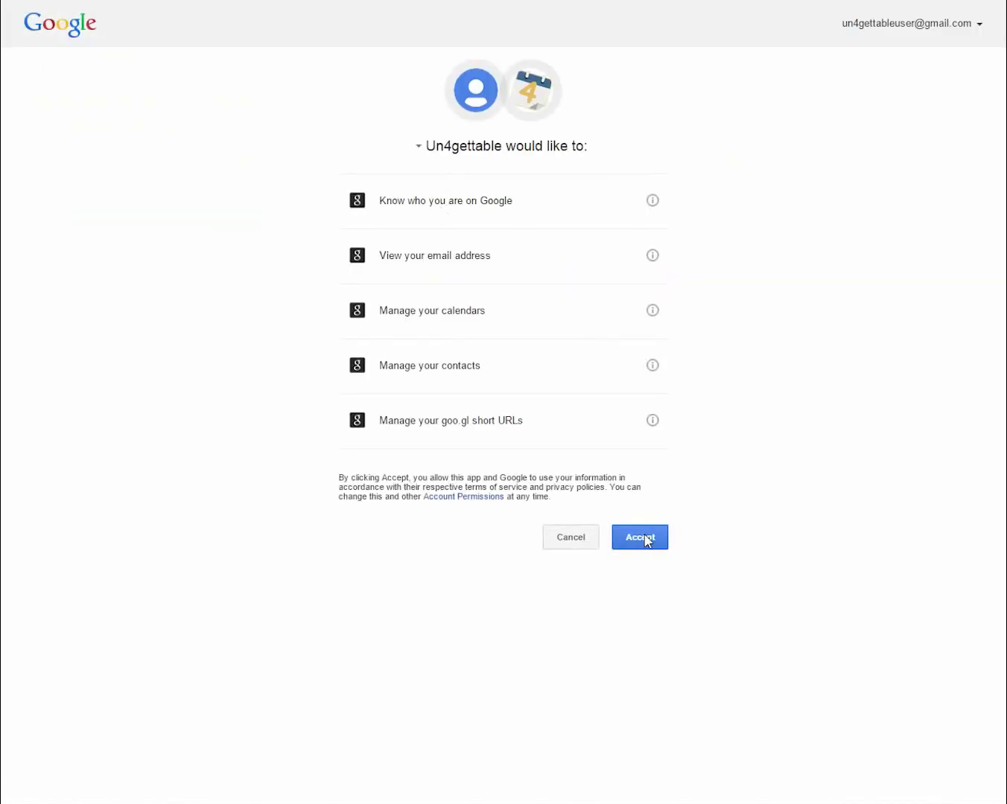
{"action": "left_click", "coordinate": [645, 539]}
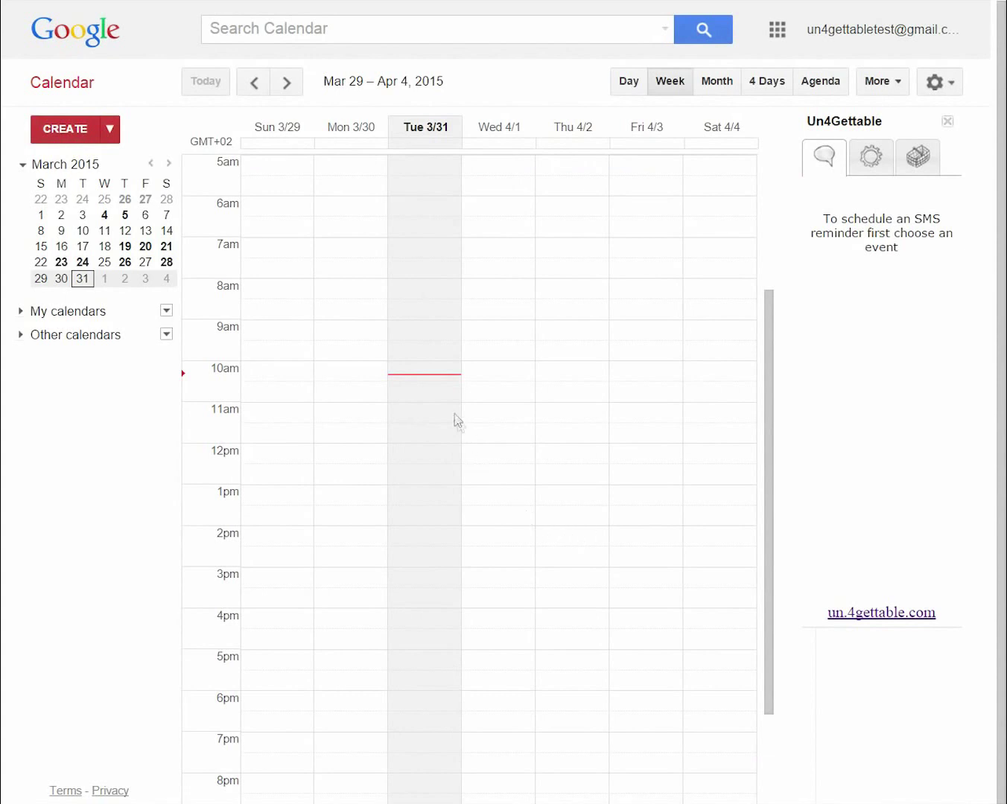
- Create an event titled 'Test Event' at 12:30pm on Tuesday, March 31
{"action": "left_click", "coordinate": [423, 475]}
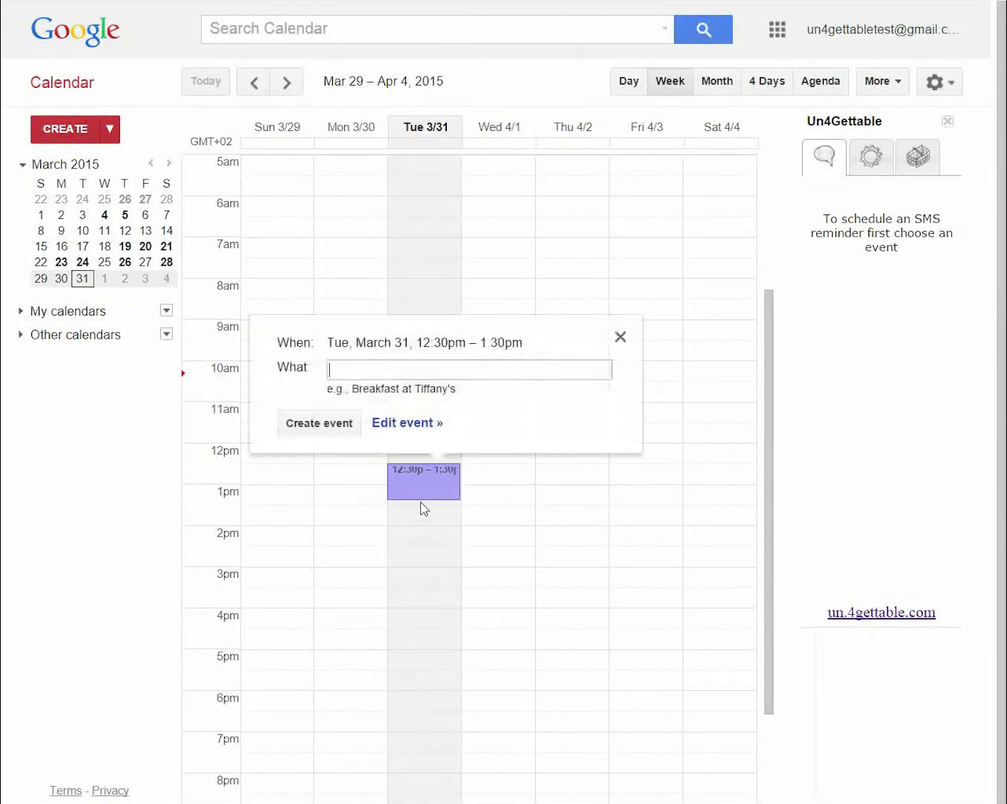
{"action": "type", "text": "Test Eb"}
{"action": "key", "text": "BackSpace"}
{"action": "type", "text": "vent"}
{"action": "key", "text": "Return"}
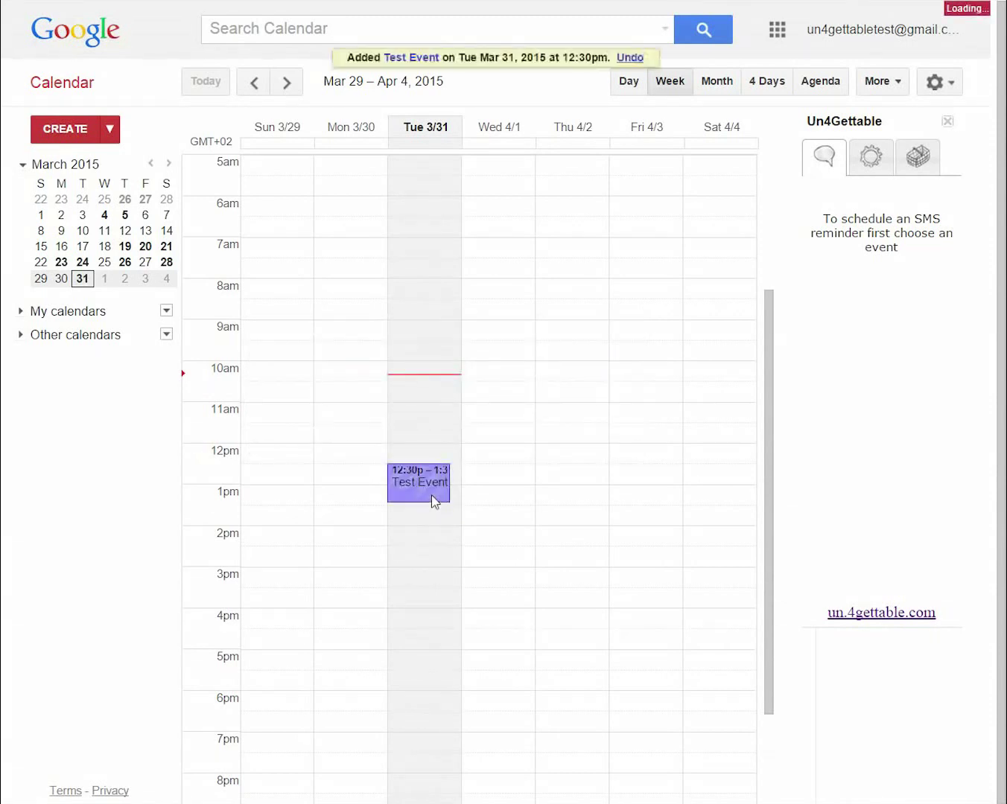
- Select Test Event and add a phone number as its SMS reminder recipient
{"action": "left_click", "coordinate": [431, 495]}
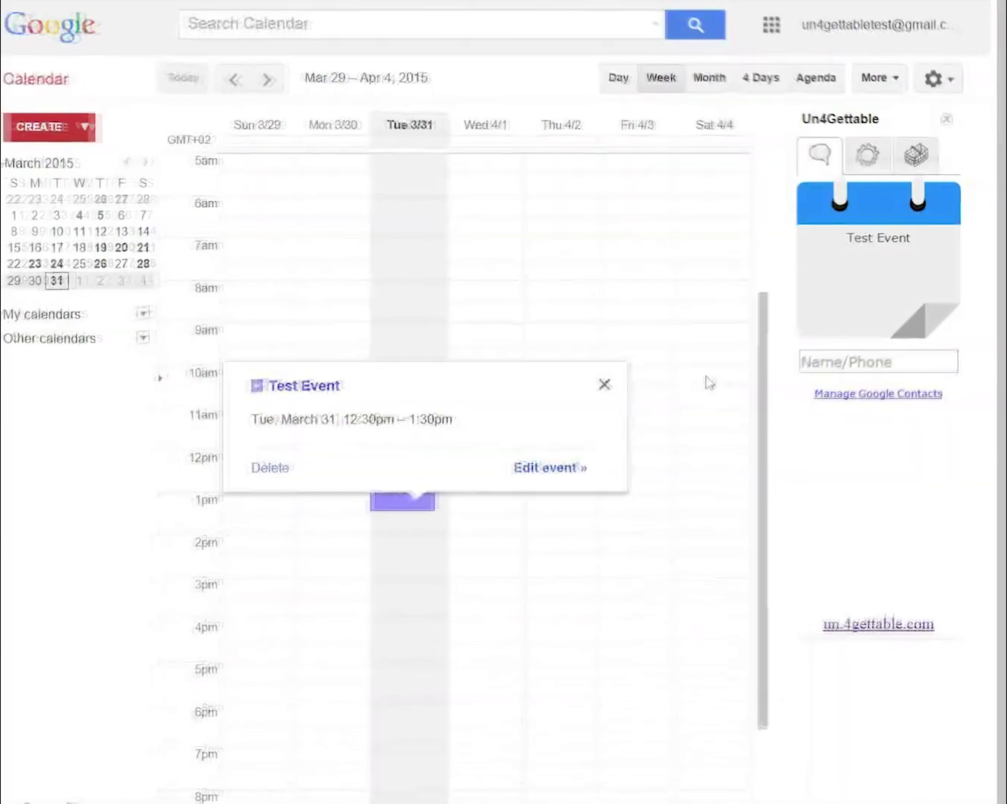
{"action": "left_click", "coordinate": [878, 363]}
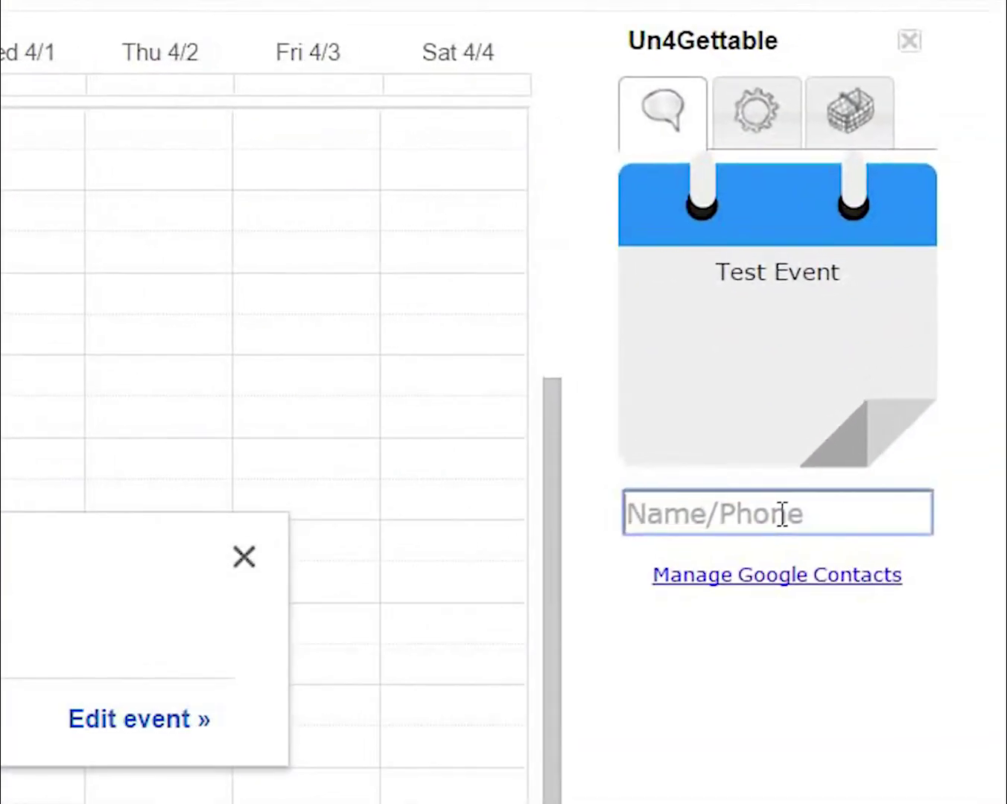
{"action": "type", "text": "255555555"}
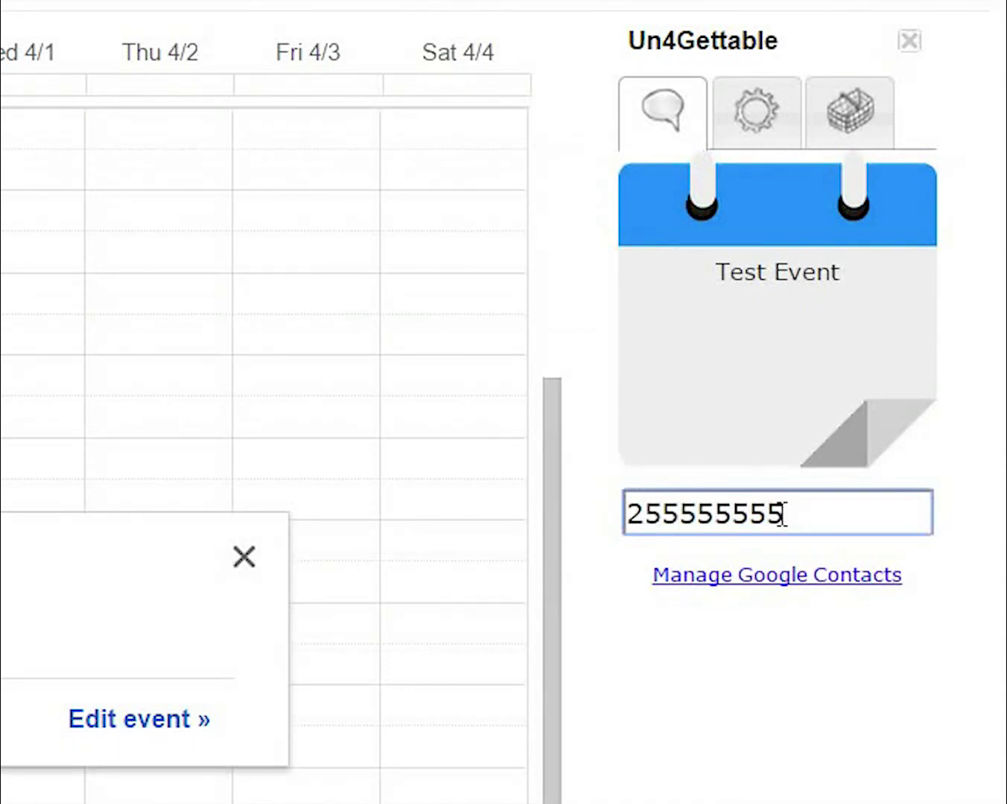
{"action": "key", "text": "Return"}
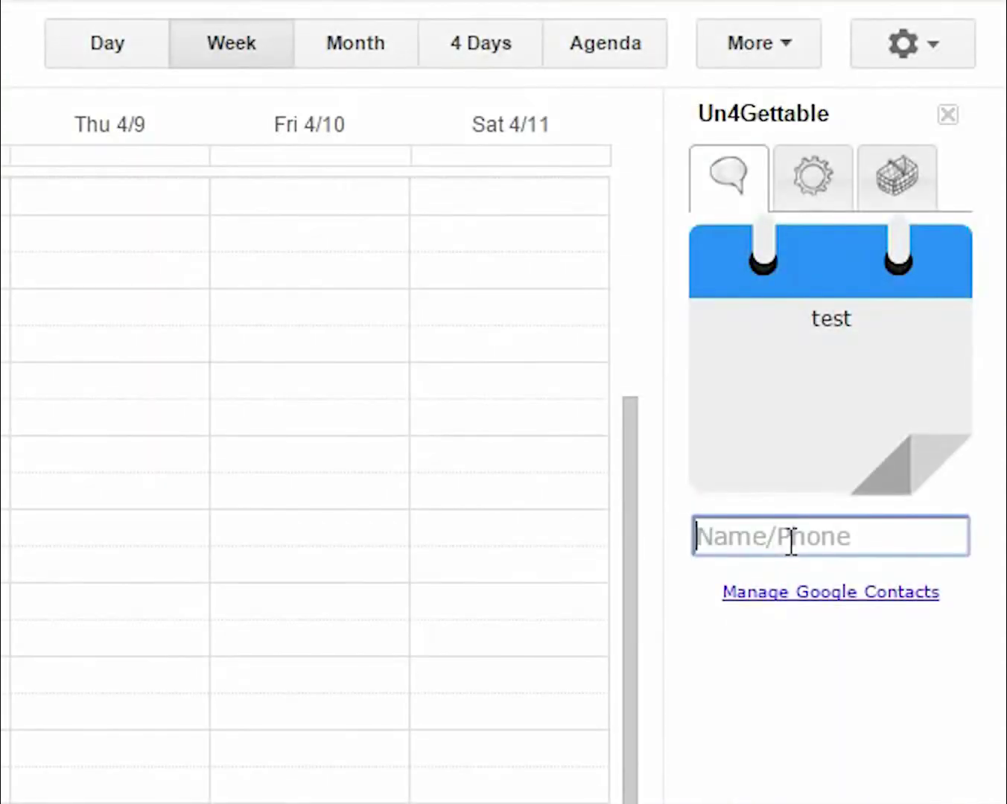
- Add a suggested contact and a second phone number as further reminder recipients
{"action": "type", "text": "Da"}
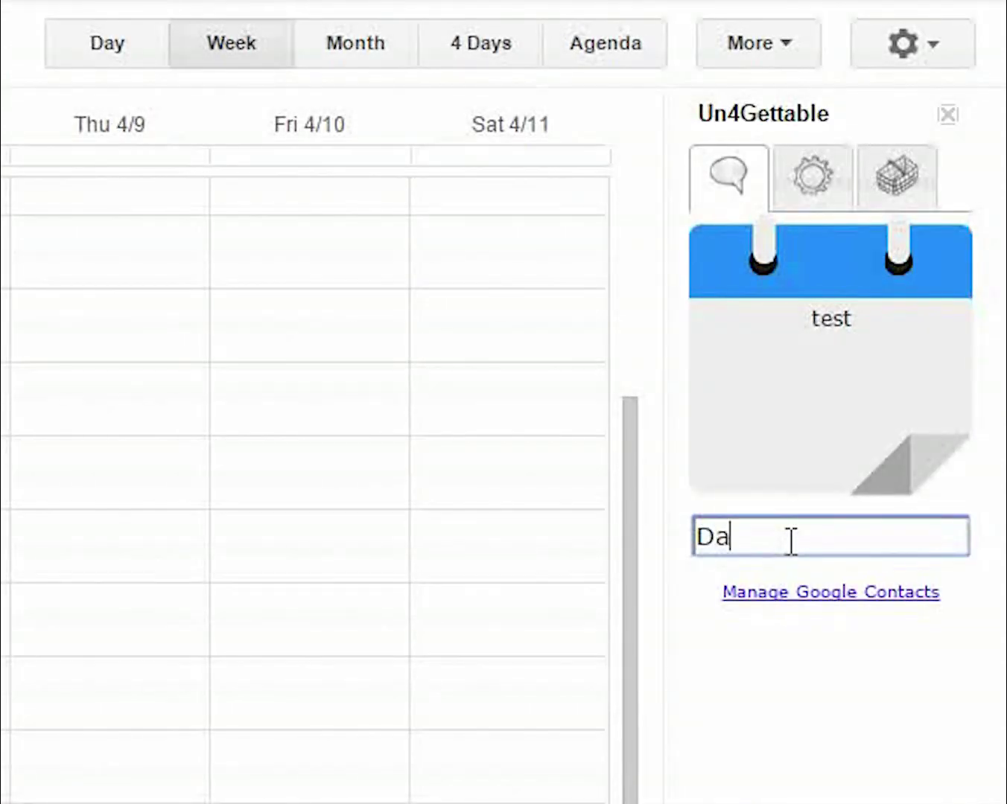
{"action": "type", "text": "ve"}
{"action": "key", "text": "Down"}
{"action": "key", "text": "Return"}
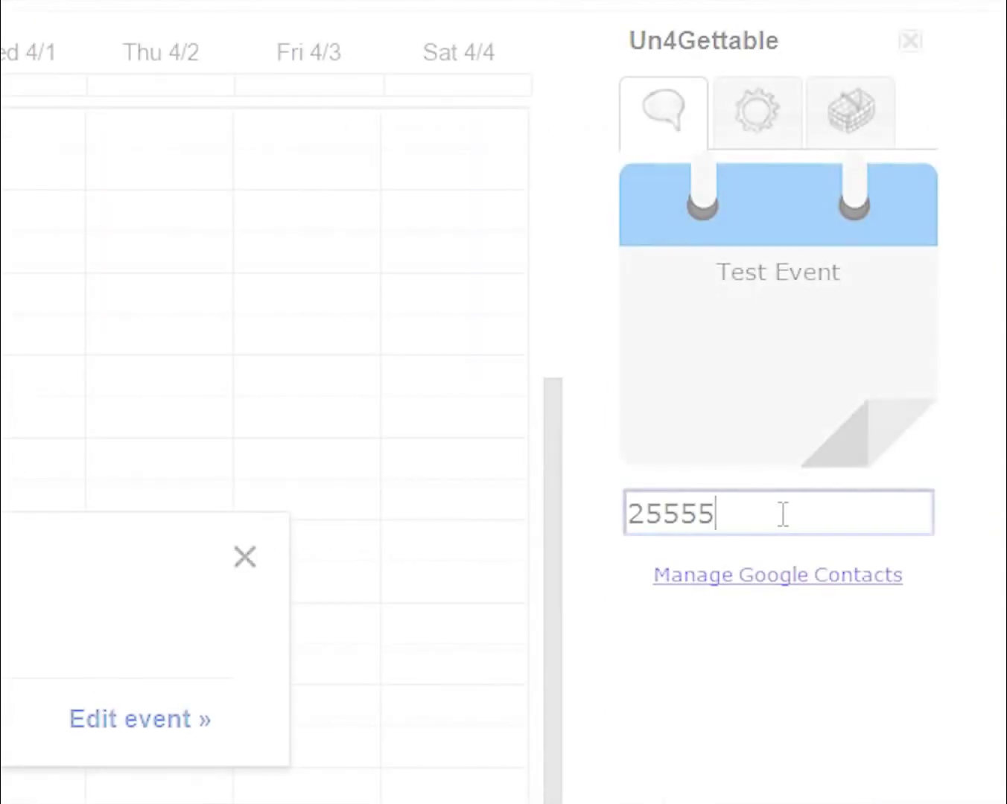
{"action": "type", "text": "55555555"}
{"action": "key", "text": "Return"}
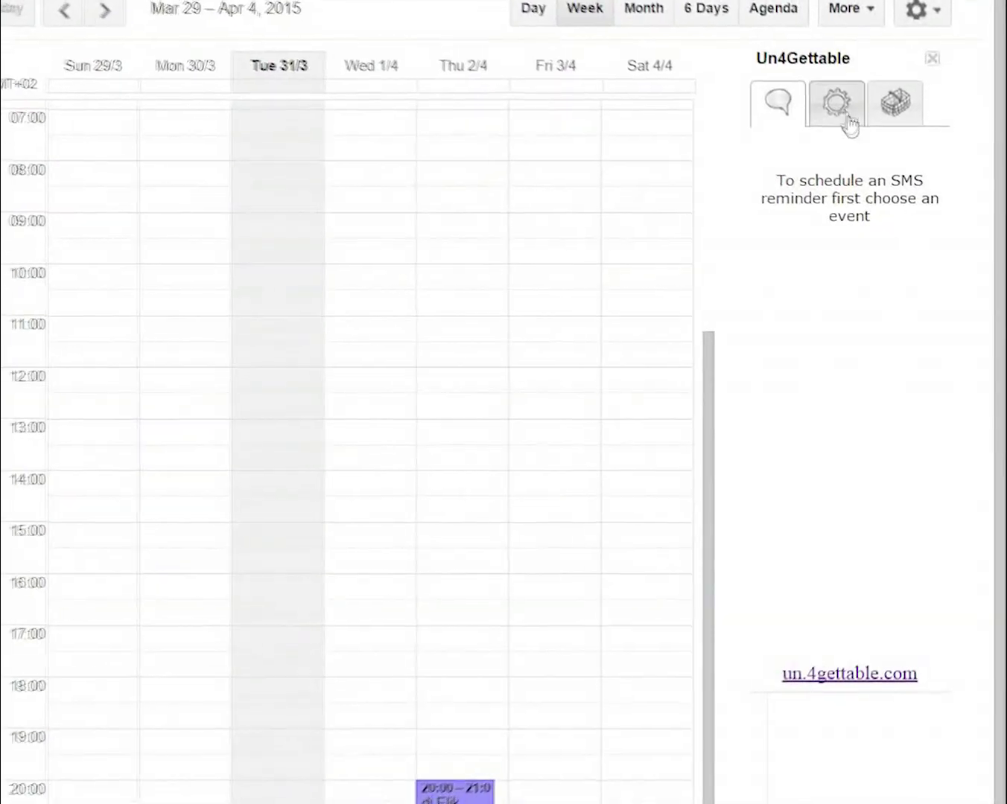
- Expand the Reminder formula in Un4Gettable settings and enlarge its text box
{"action": "left_click", "coordinate": [846, 119]}
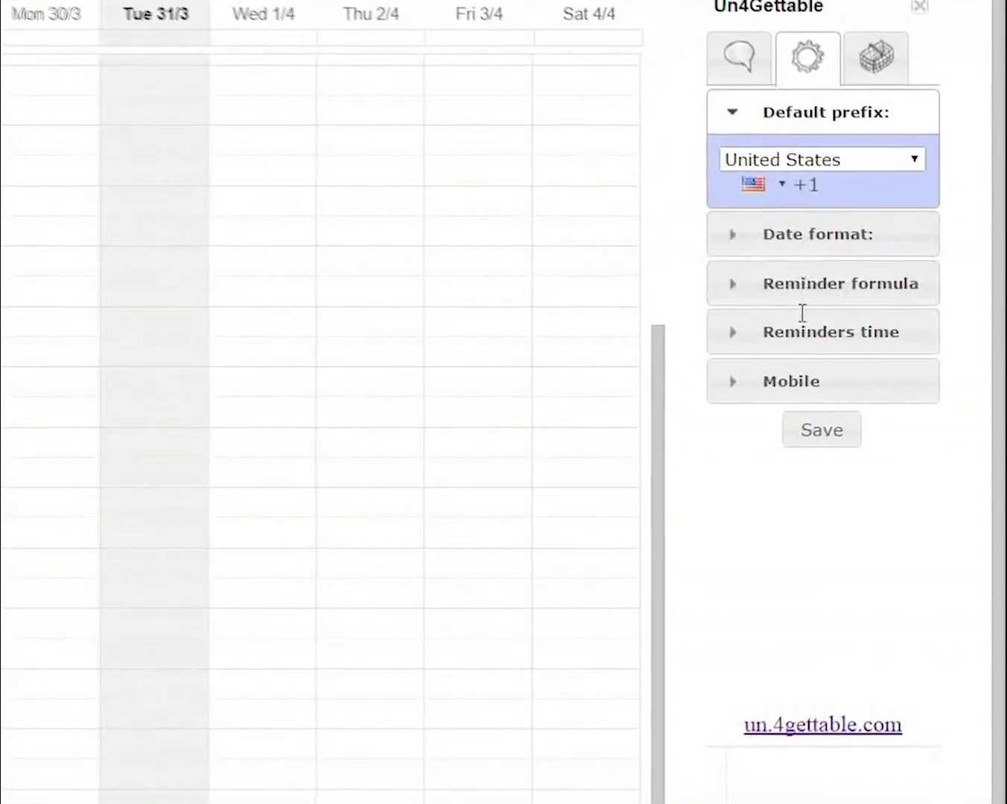
{"action": "left_click", "coordinate": [828, 285]}
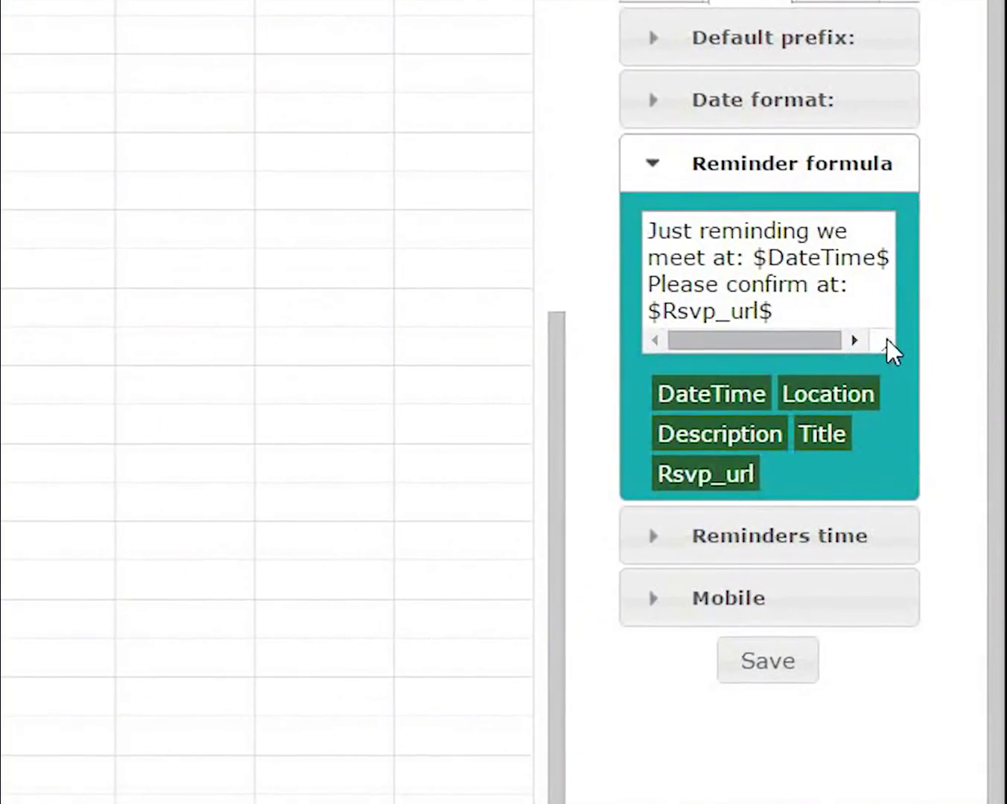
{"action": "left_click_drag", "start_coordinate": [887, 339], "coordinate": [888, 452]}
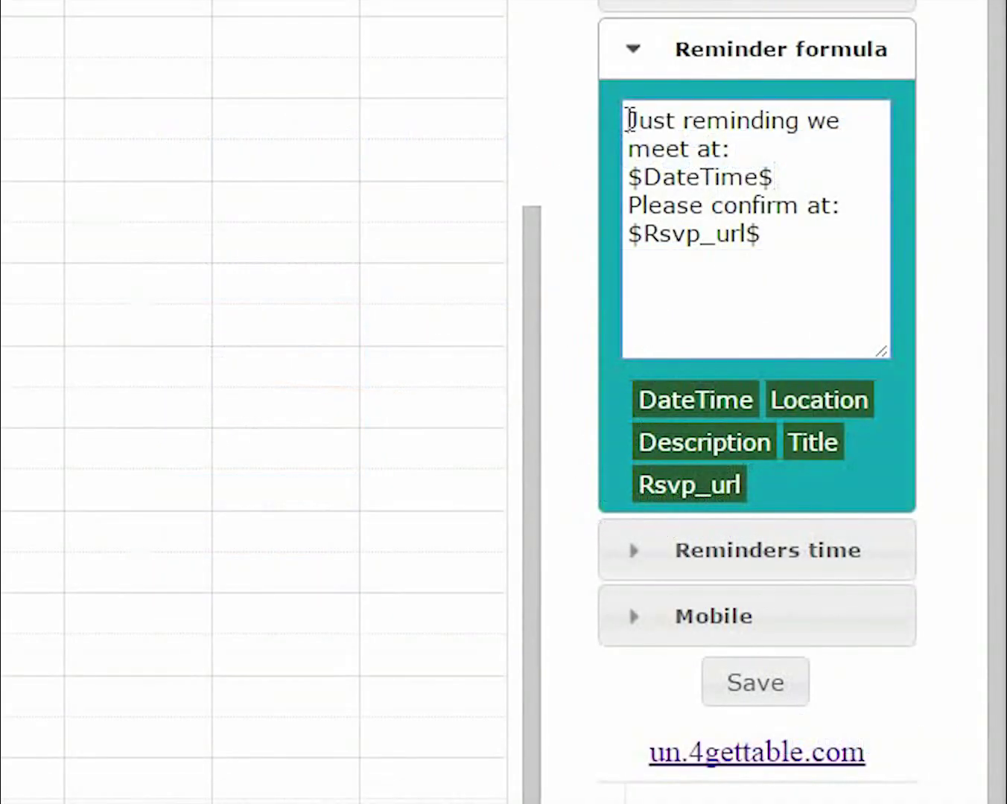
- Replace the formula's opening words with $Title$ and add $Location$ below $DateTime$
{"action": "left_click_drag", "start_coordinate": [629, 119], "coordinate": [687, 148]}
{"action": "key", "text": "BackSpace"}
{"action": "left_click_drag", "start_coordinate": [808, 441], "coordinate": [636, 118]}
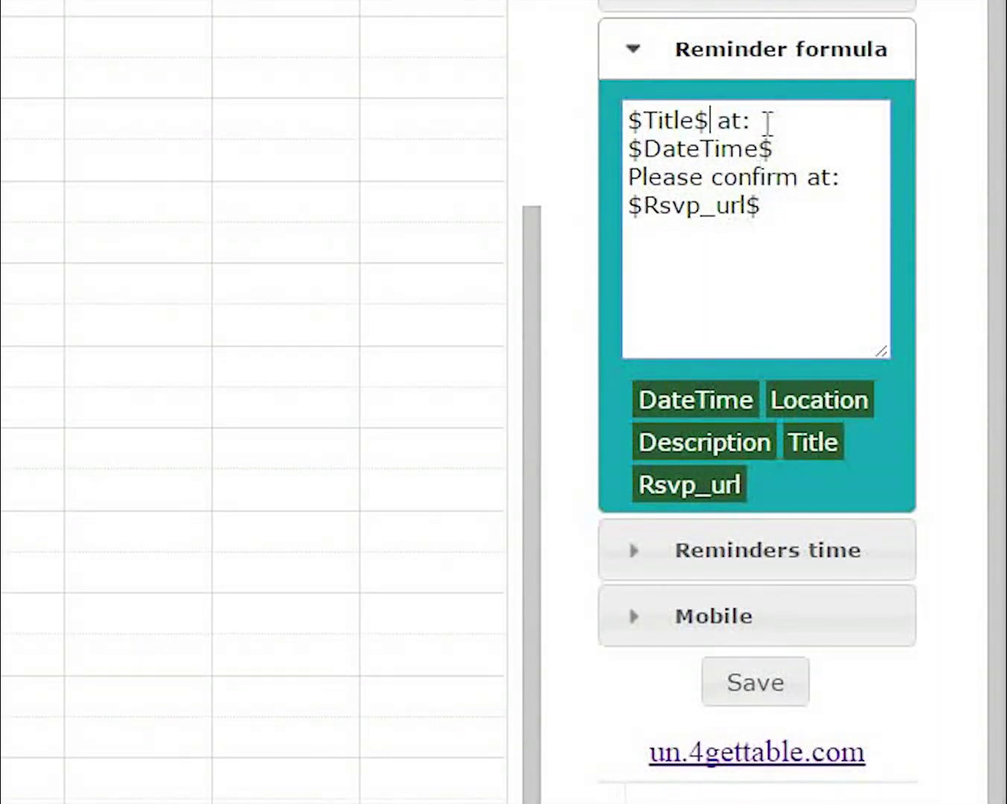
{"action": "left_click", "coordinate": [782, 147]}
{"action": "key", "text": "Return"}
{"action": "left_click_drag", "start_coordinate": [809, 404], "coordinate": [670, 177]}
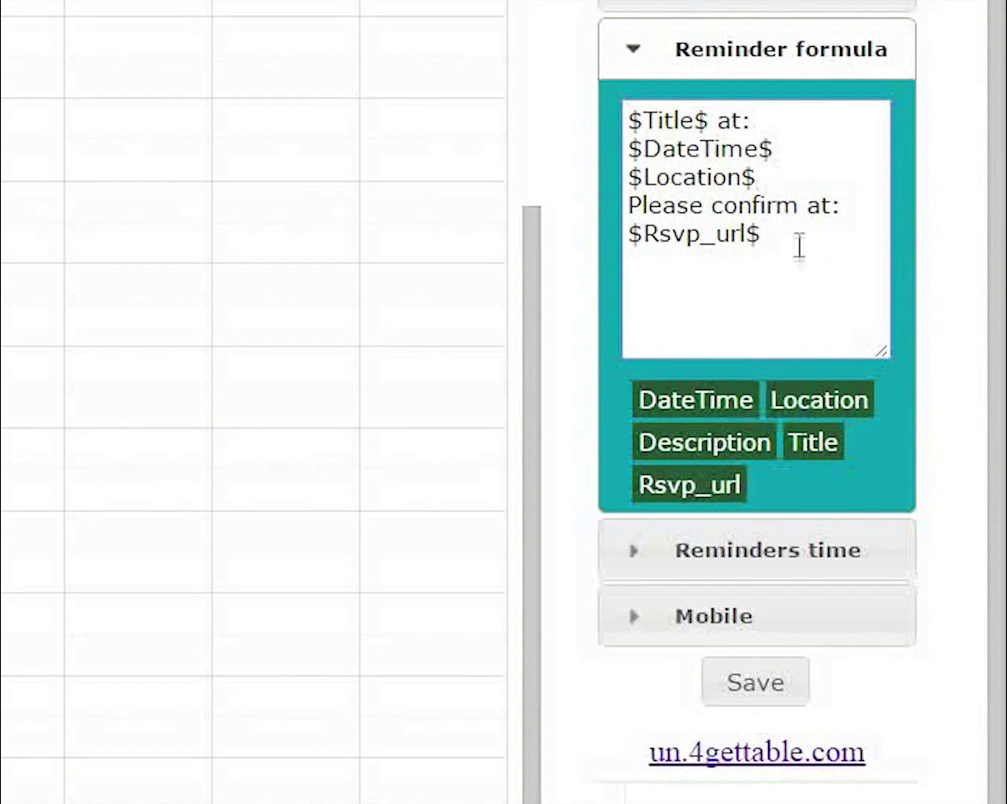
- Add $Description$ after $Rsvp_url$, save the formula, and start a Thursday 09:00 event
{"action": "left_click", "coordinate": [797, 234]}
{"action": "key", "text": "Return"}
{"action": "left_click_drag", "start_coordinate": [708, 448], "coordinate": [708, 277]}
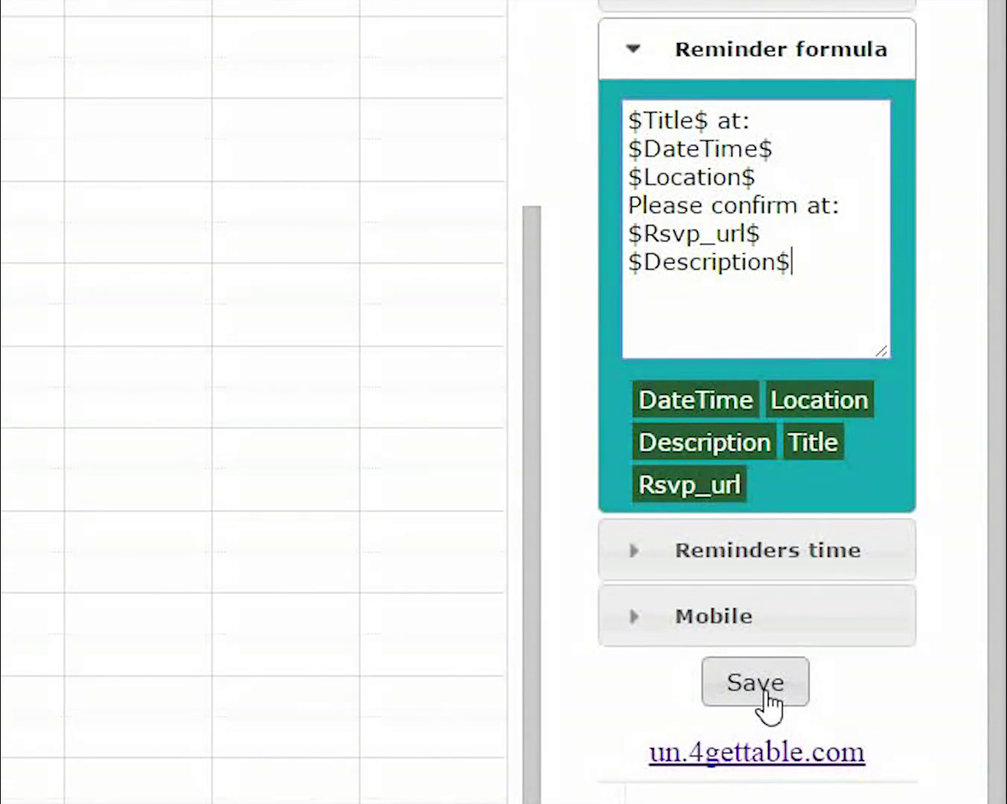
{"action": "left_click", "coordinate": [764, 696]}
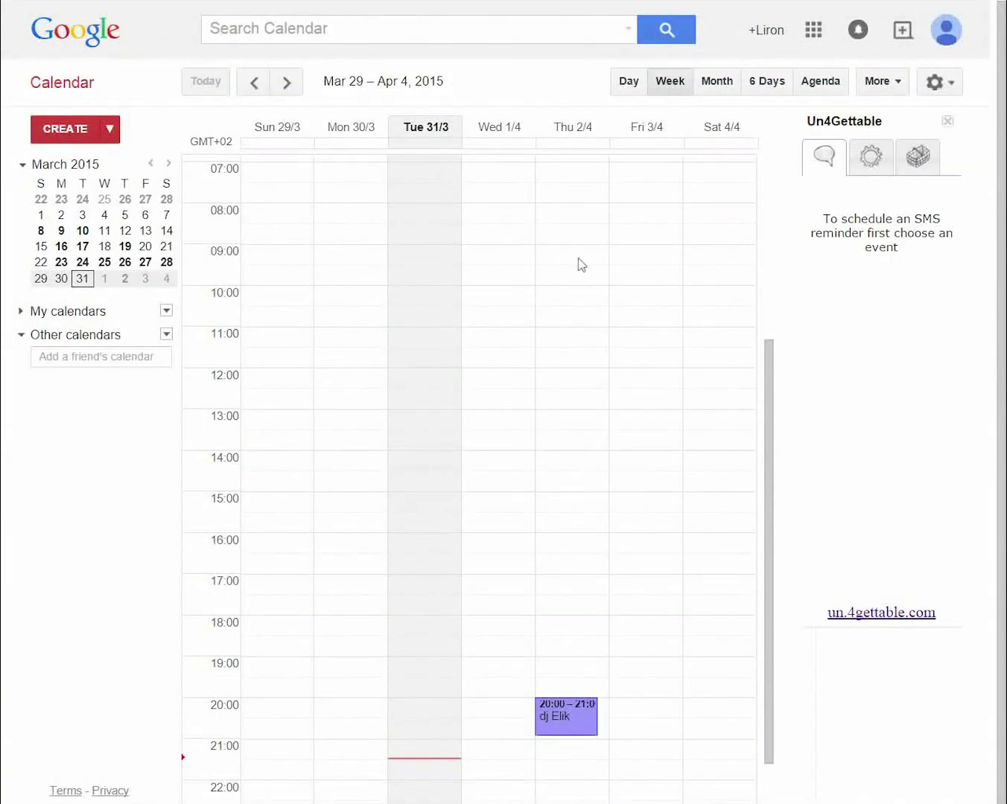
{"action": "left_click", "coordinate": [570, 283]}
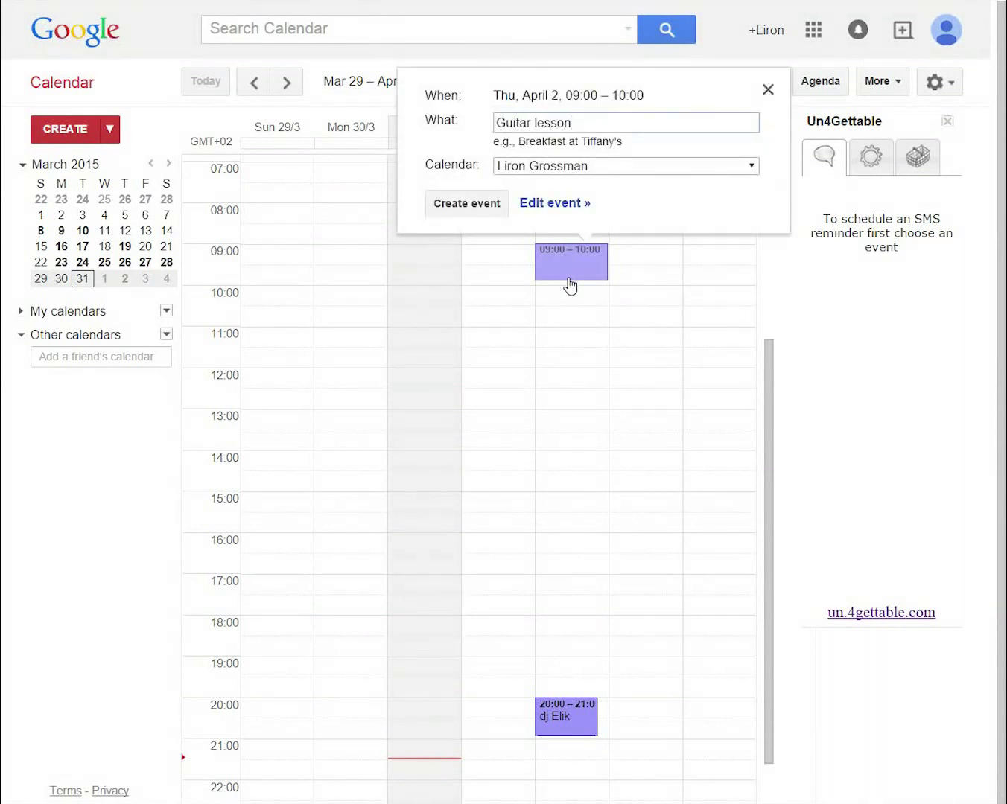
- Create the Guitar lesson event with location New Zealand and description 'Bring your own pick'
{"action": "key", "text": "Return"}
{"action": "left_click", "coordinate": [570, 267]}
{"action": "left_click", "coordinate": [716, 235]}
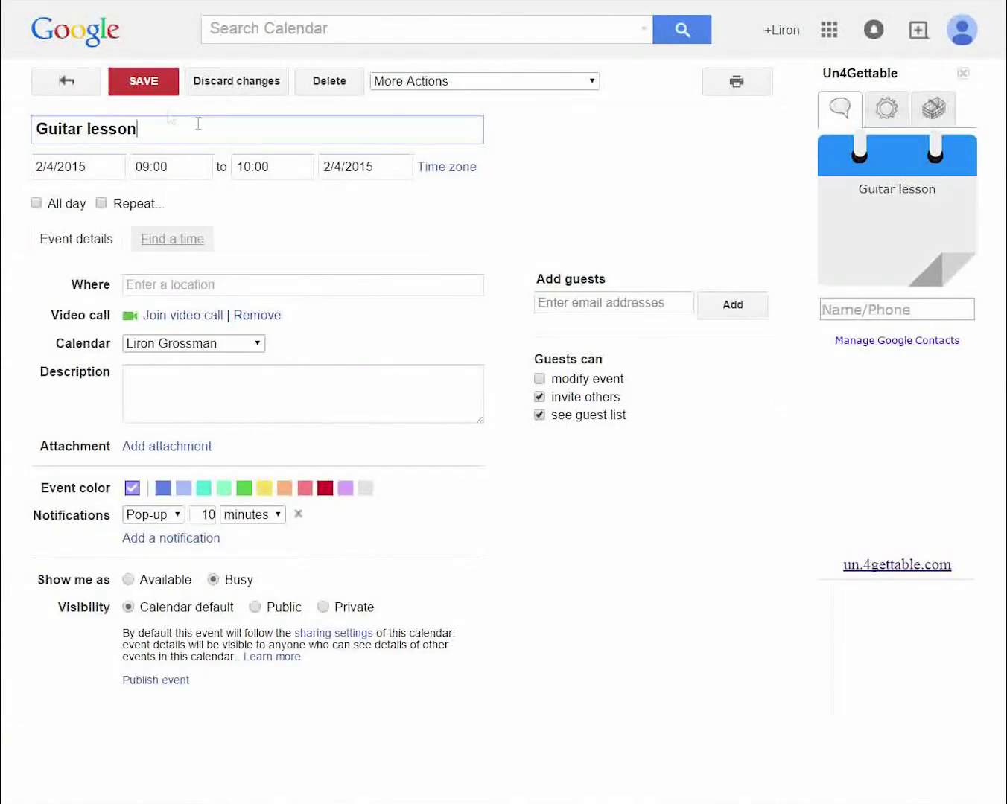
{"action": "left_click", "coordinate": [319, 286]}
{"action": "type", "text": "New Zealand"}
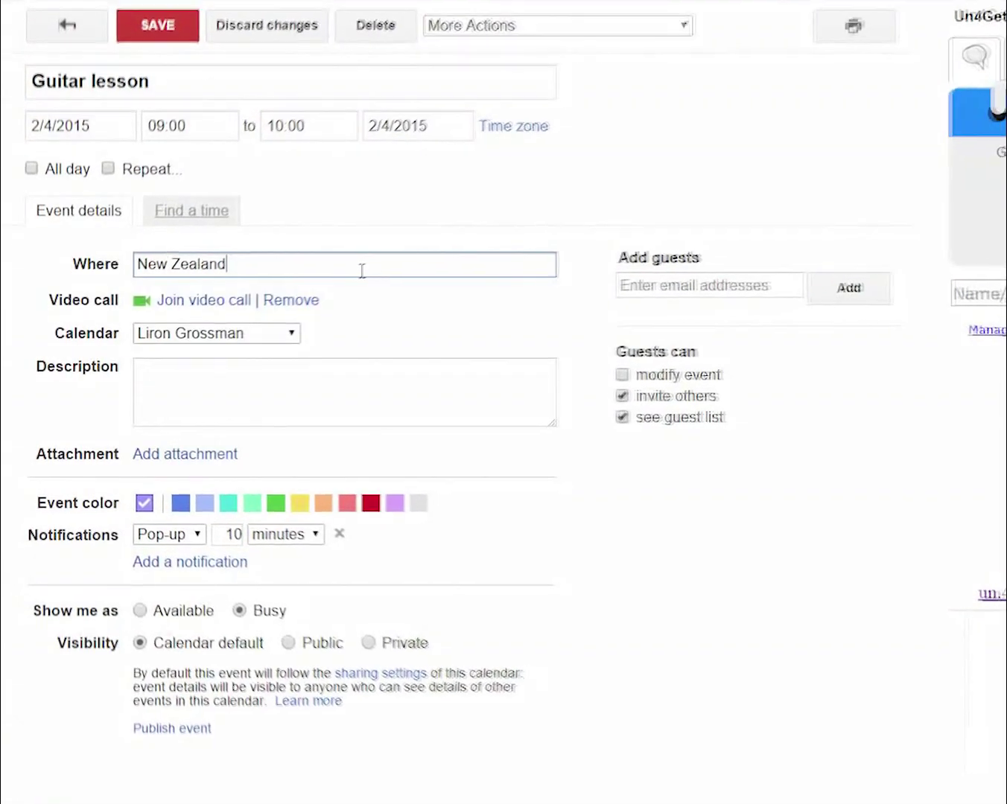
{"action": "left_click", "coordinate": [337, 385]}
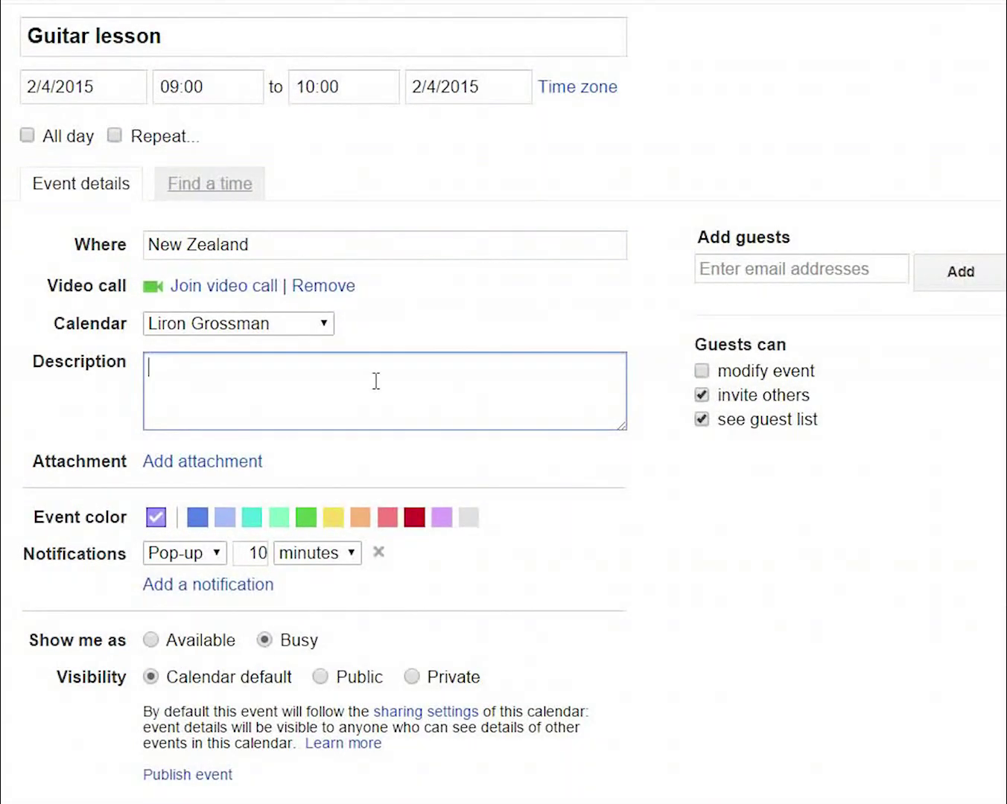
{"action": "type", "text": "Bring your o"}
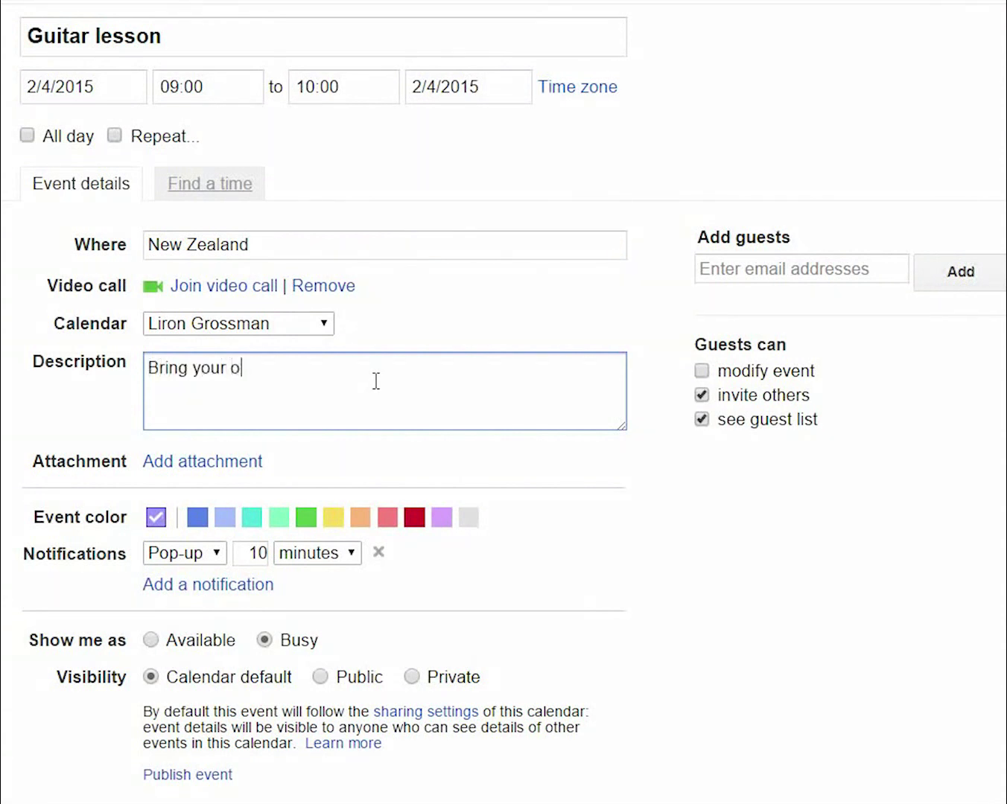
{"action": "type", "text": "wn pick"}
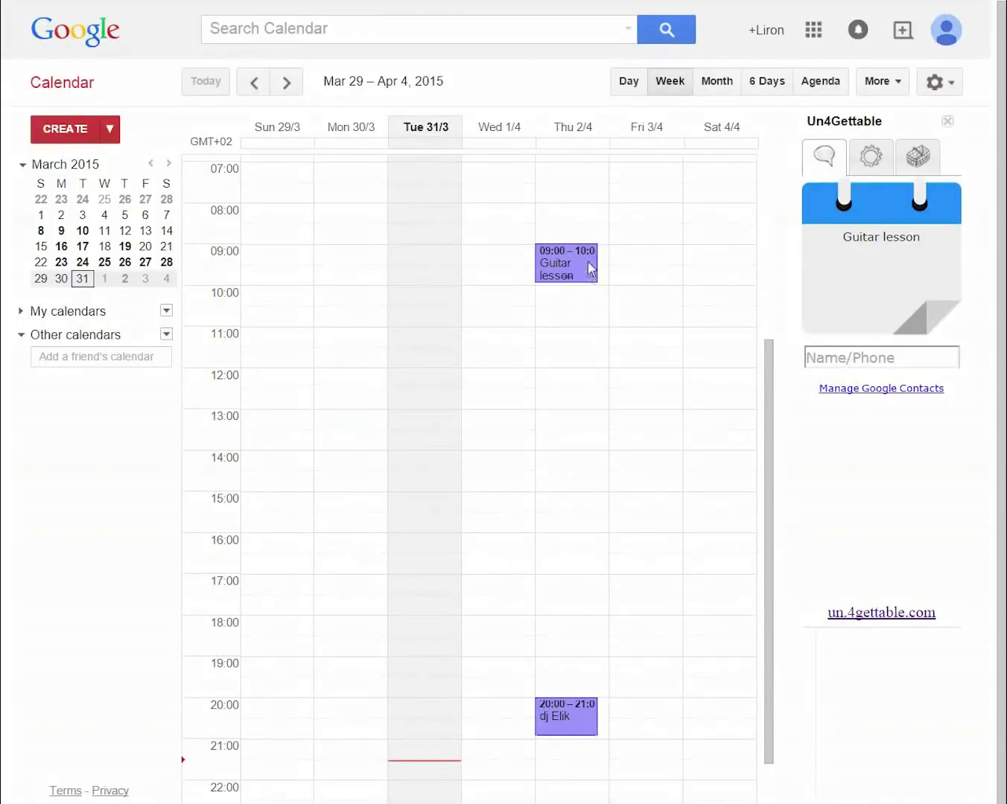
- Schedule a Guitar lesson SMS reminder to a phone number, then expand the guest's status
{"action": "left_click", "coordinate": [591, 264]}
{"action": "left_click", "coordinate": [875, 357]}
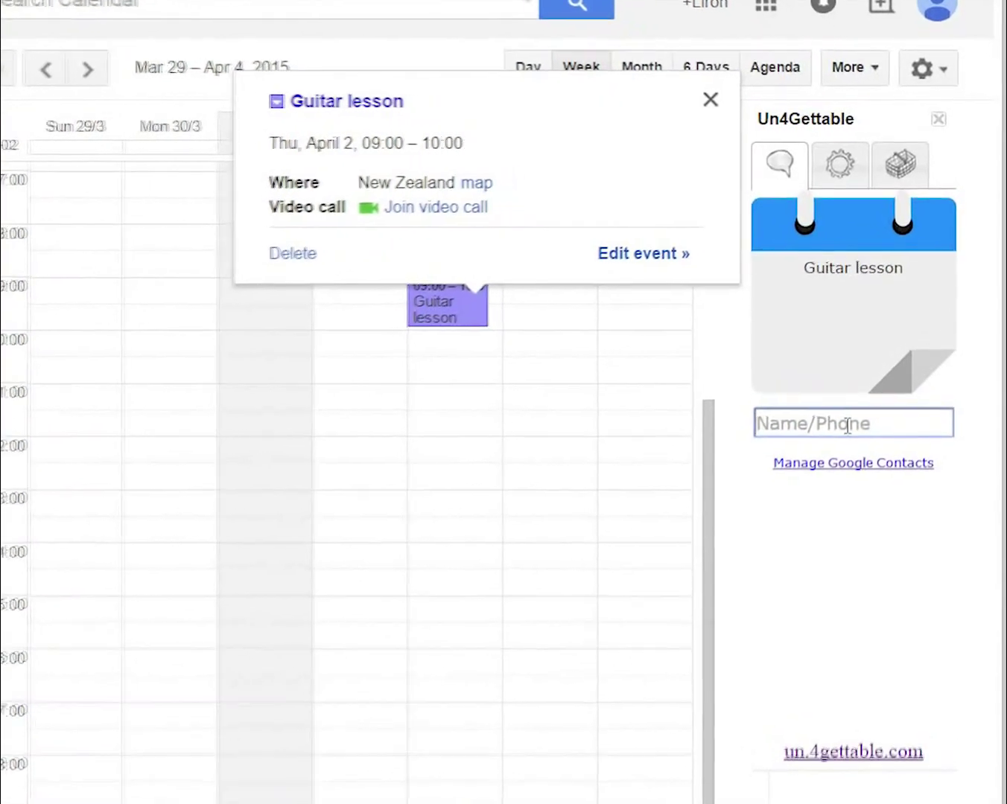
{"action": "type", "text": "25555555"}
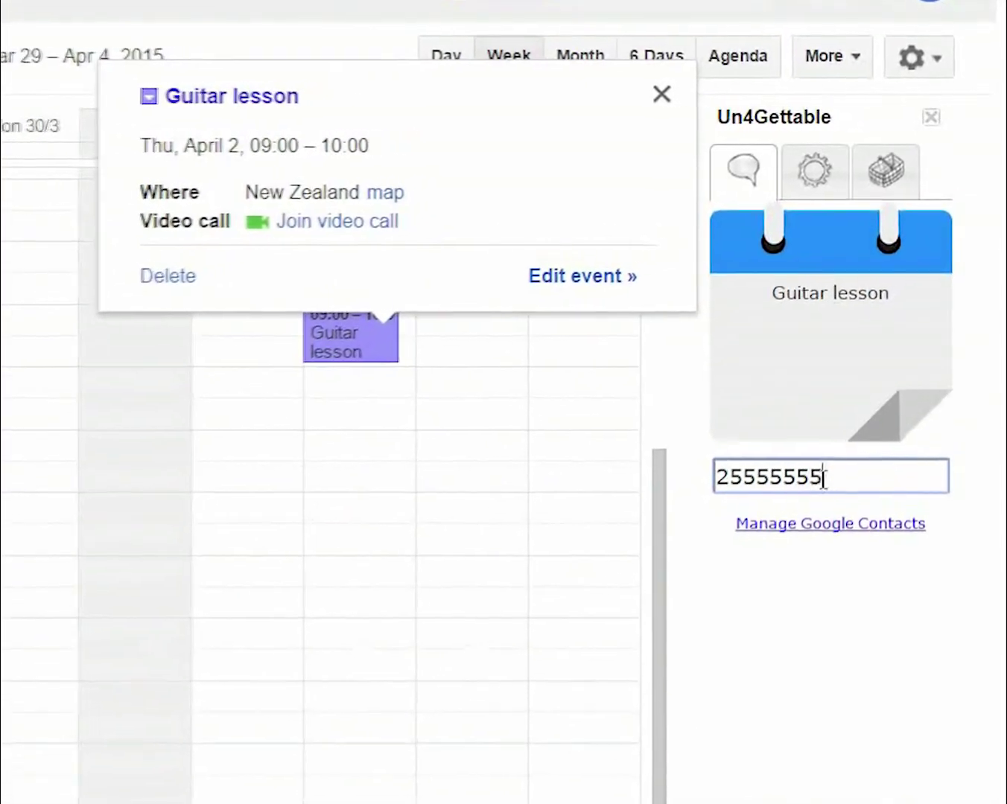
{"action": "type", "text": "5"}
{"action": "key", "text": "Return"}
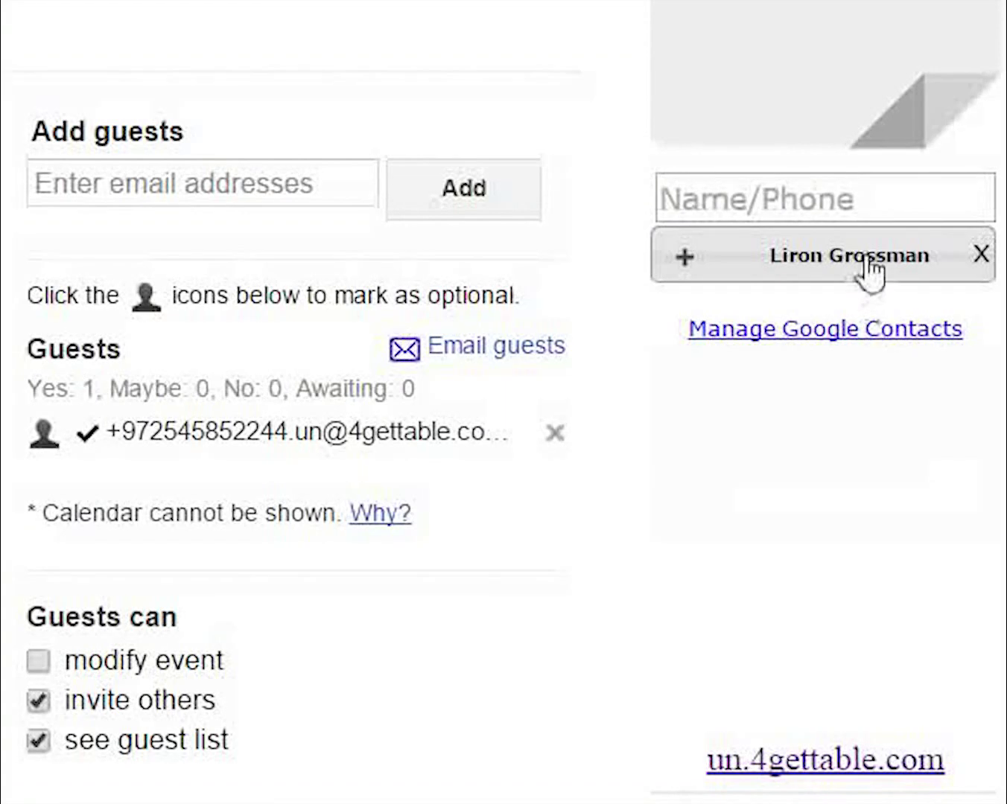
{"action": "left_click", "coordinate": [866, 269]}
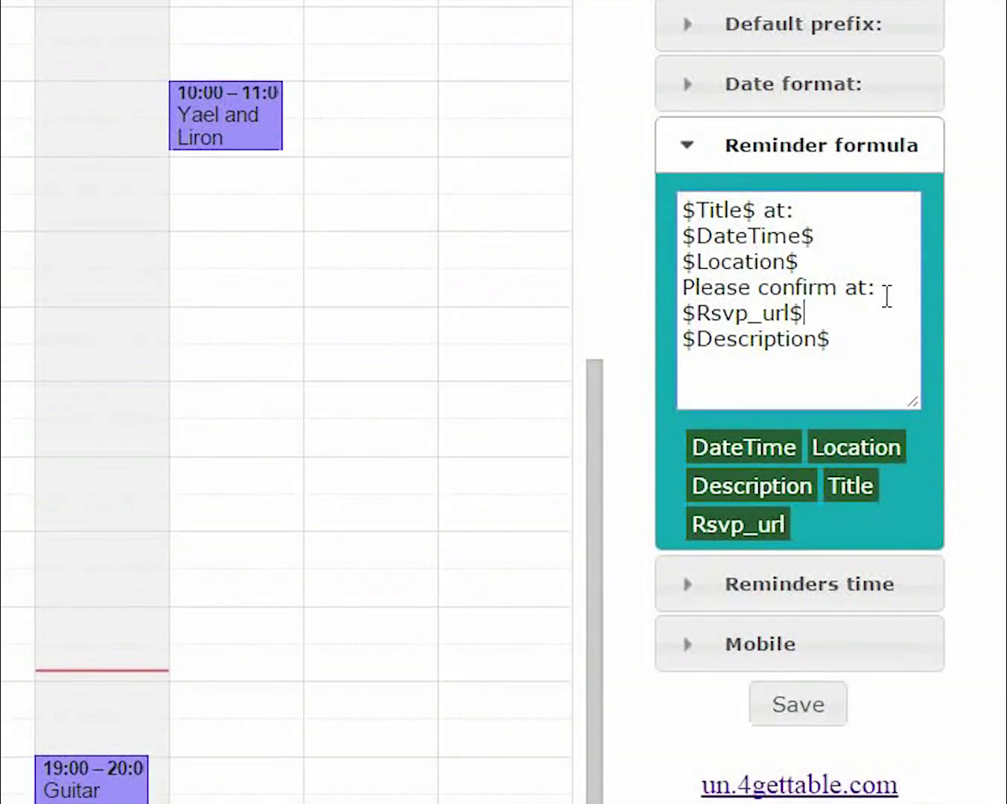
- Insert a 'Navigate:' line with the pasted map link after $Rsvp_url$, then enlarge the box
{"action": "key", "text": "Return"}
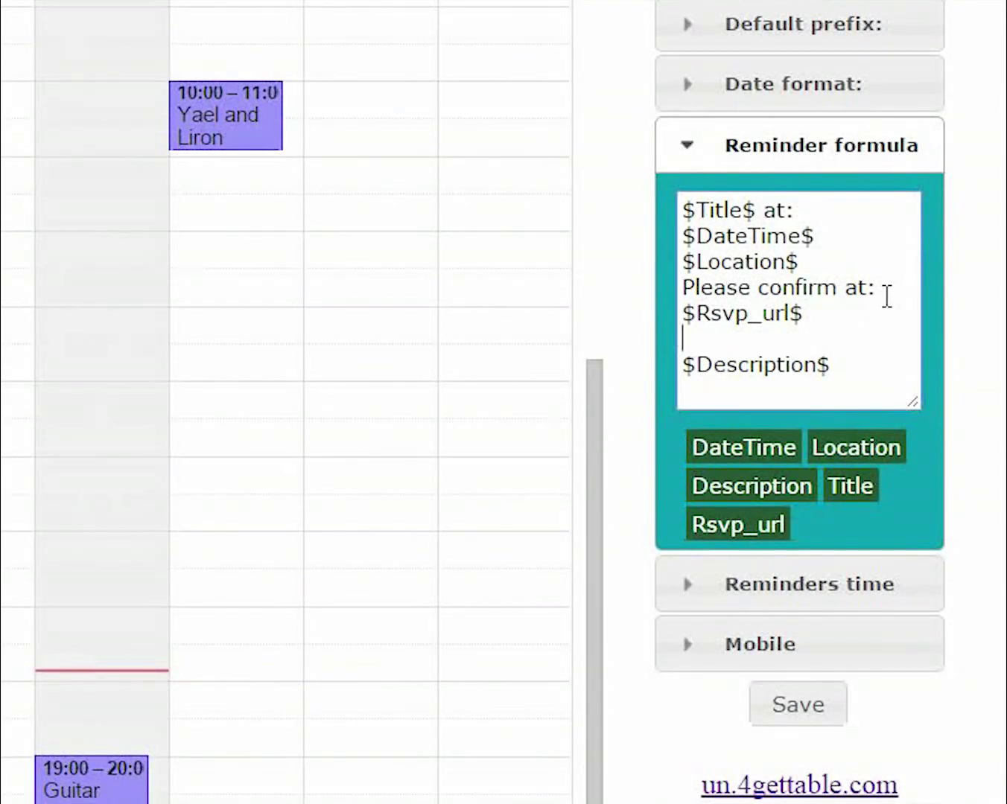
{"action": "type", "text": "Navigate"}
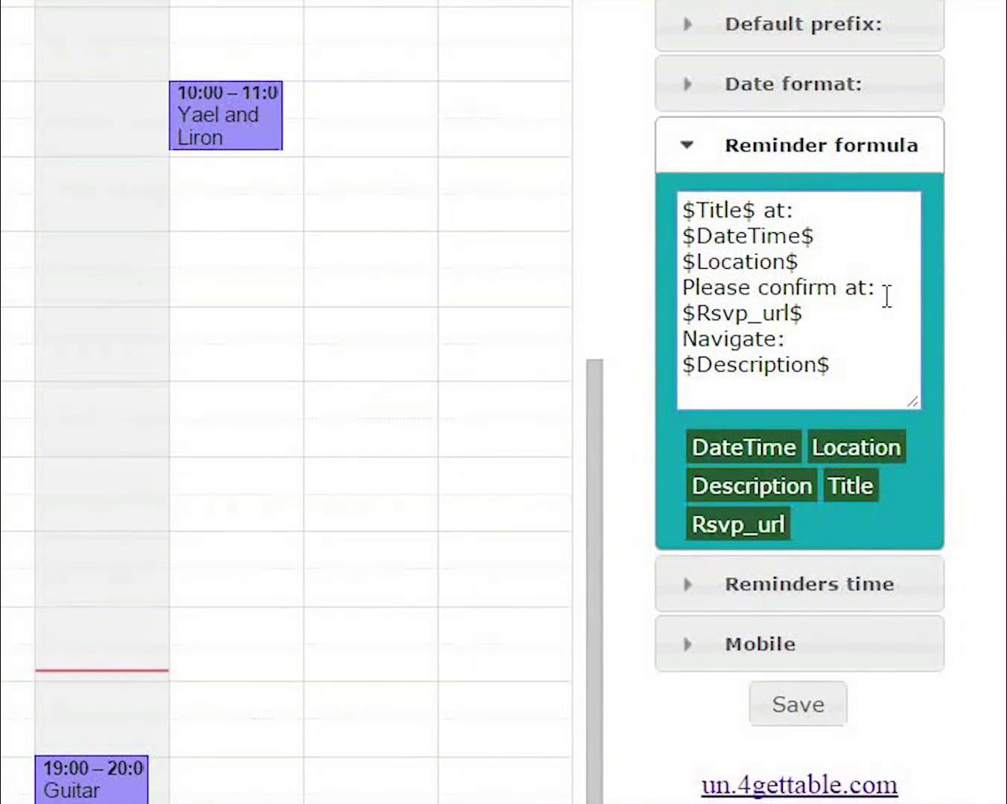
{"action": "type", "text": ":"}
{"action": "key", "text": "Return"}
{"action": "type", "text": "https://goo.gl/maps/xSfuV"}
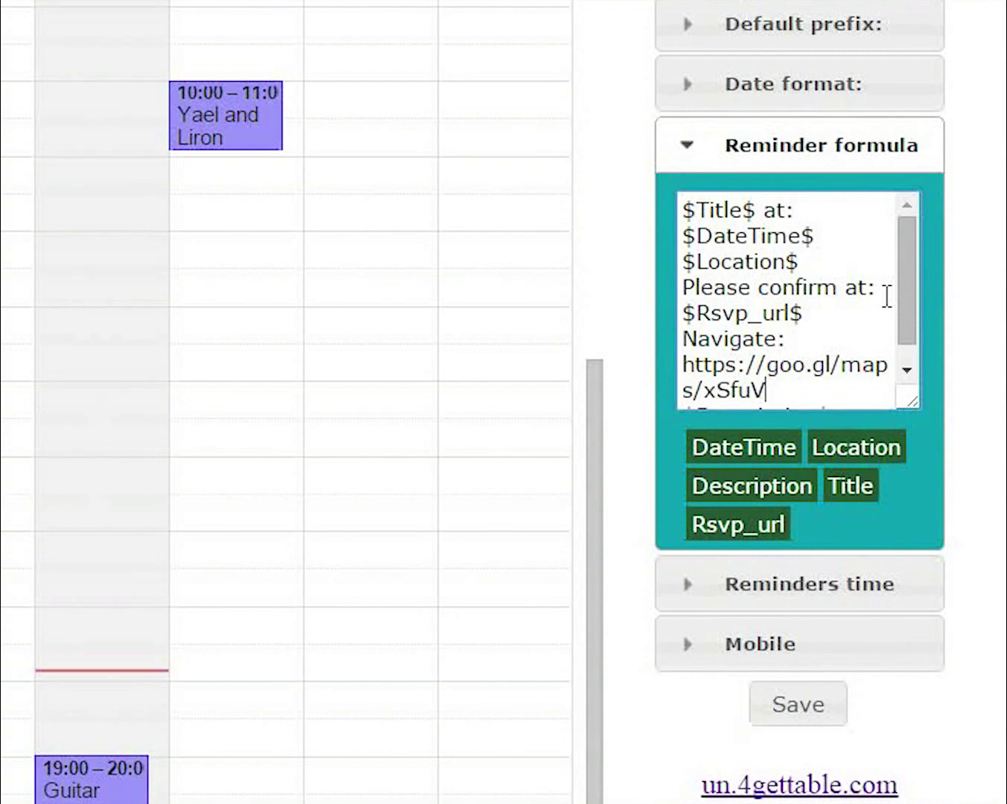
{"action": "left_click_drag", "start_coordinate": [911, 402], "coordinate": [922, 499]}
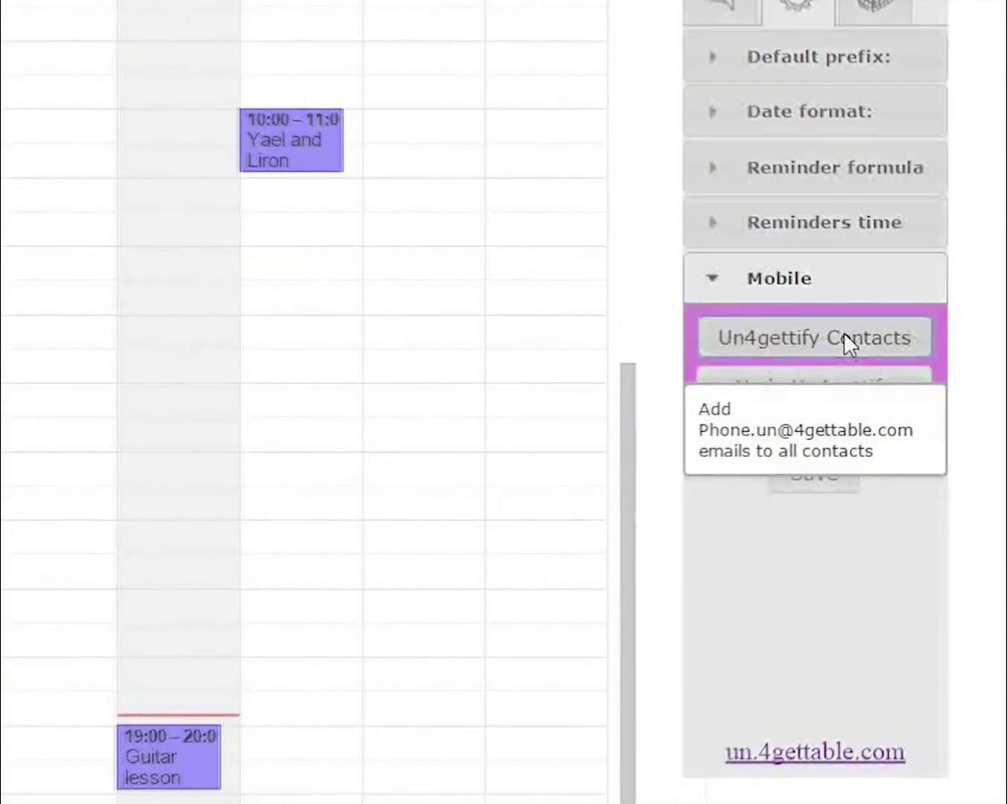
- Un4gettify all contacts and confirm the conversion
{"action": "left_click", "coordinate": [871, 351]}
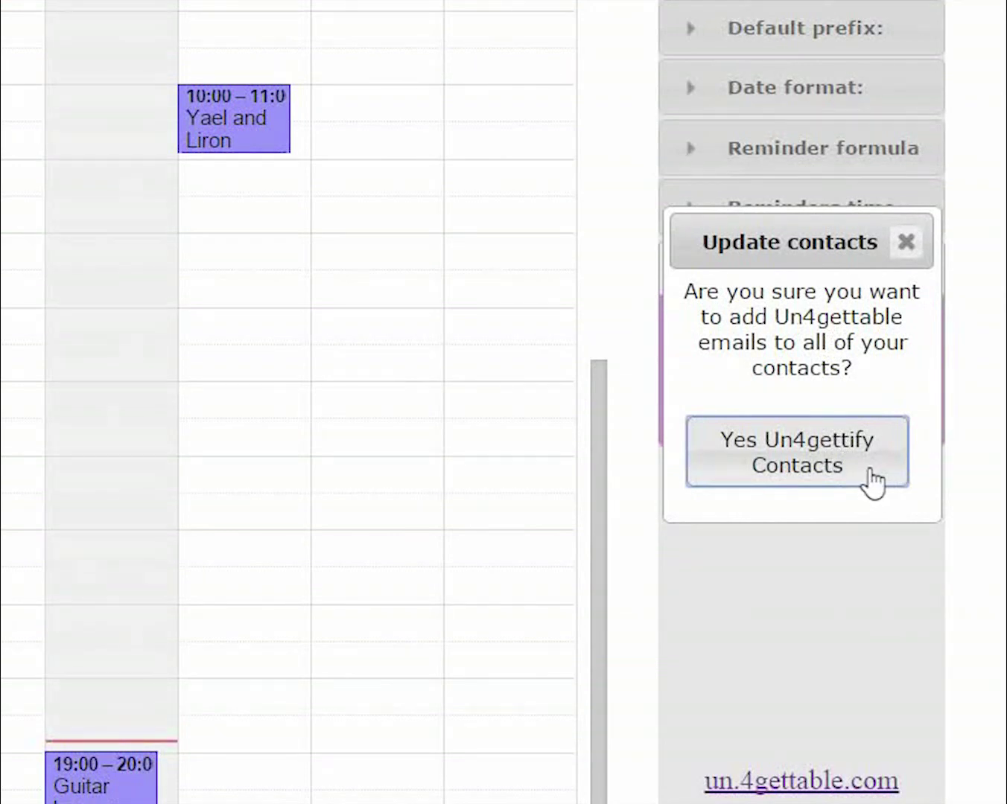
{"action": "left_click", "coordinate": [873, 481]}
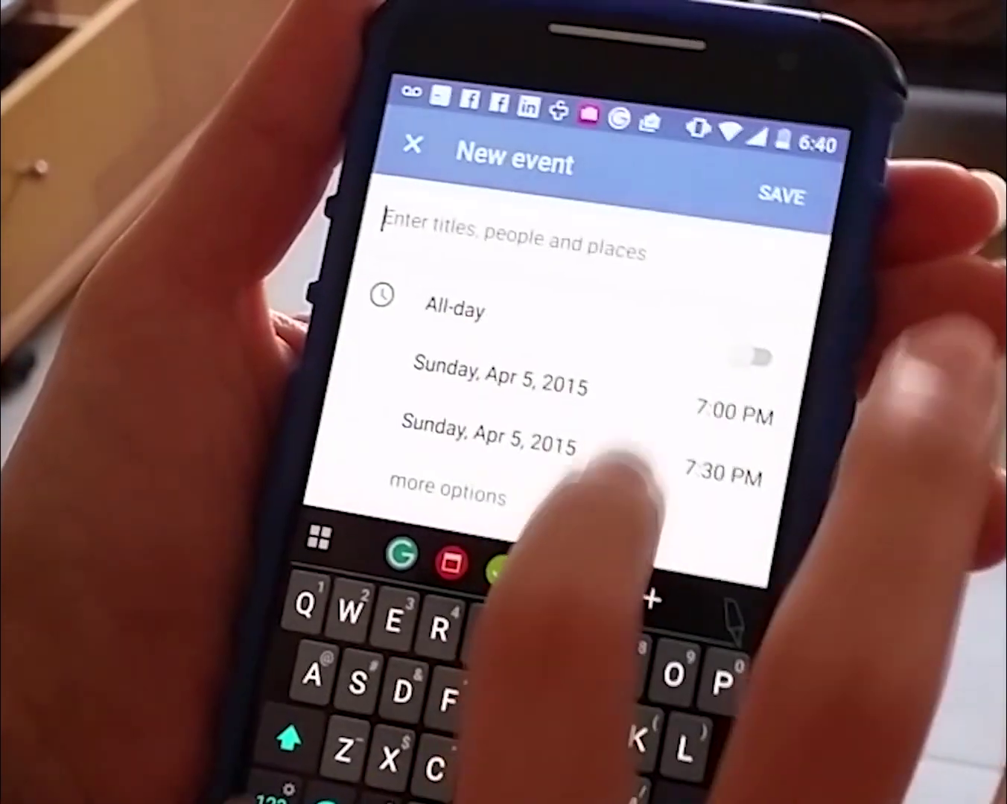
- Invite a contact, found by typing their name, as a guest on the new event
{"action": "scroll", "coordinate": [522, 371], "scroll_direction": "down", "scroll_amount": 5}
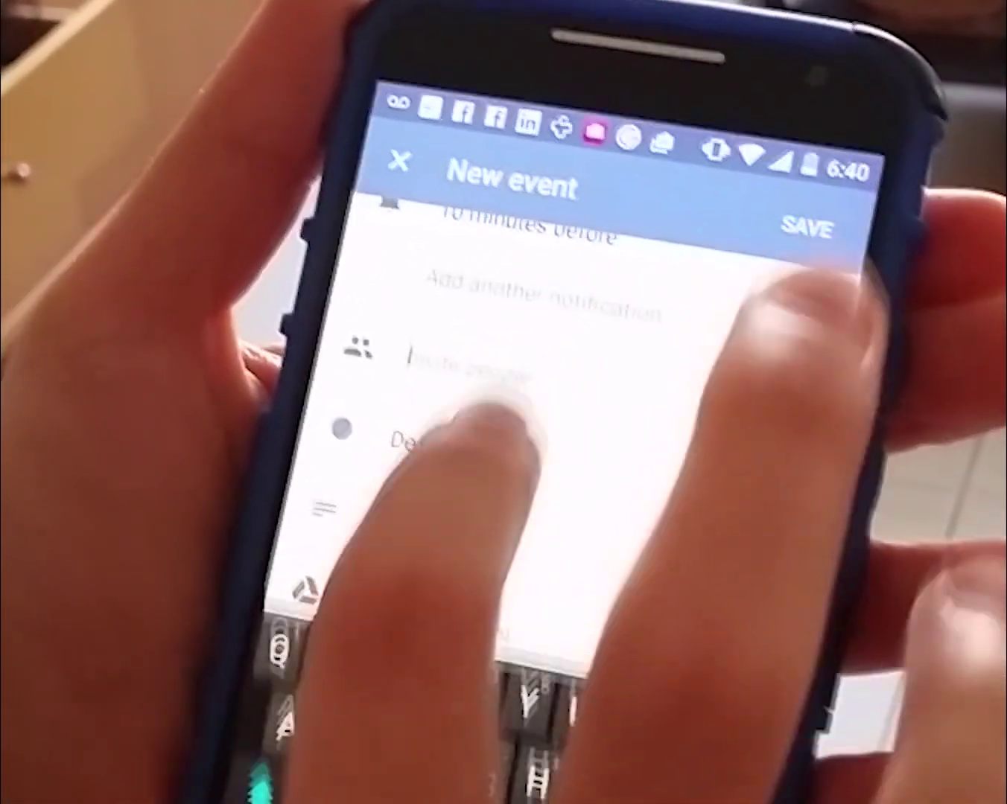
{"action": "left_click", "coordinate": [406, 301]}
{"action": "type", "text": "Dav"}
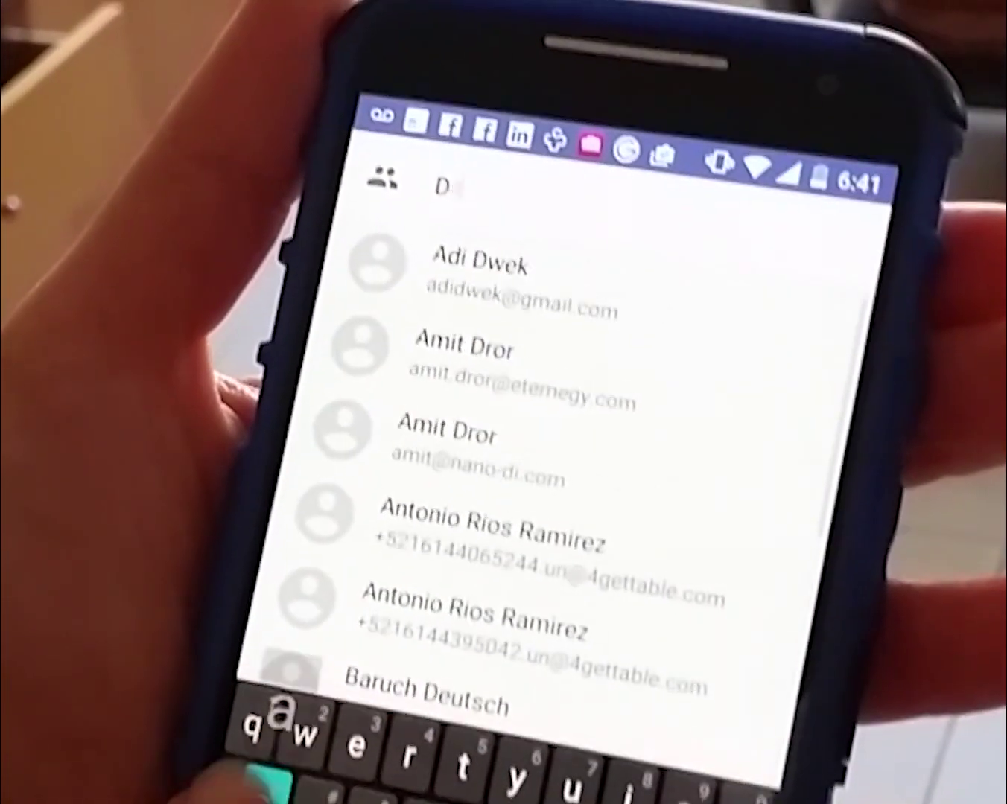
{"action": "type", "text": "e"}
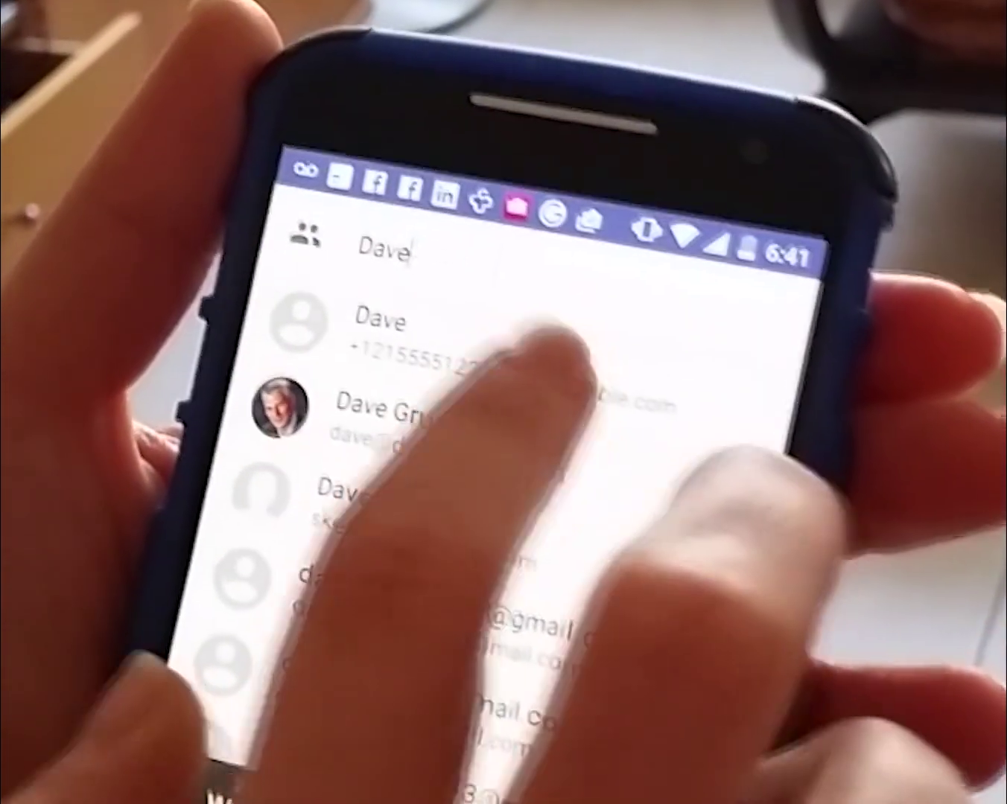
{"action": "left_click", "coordinate": [551, 340]}
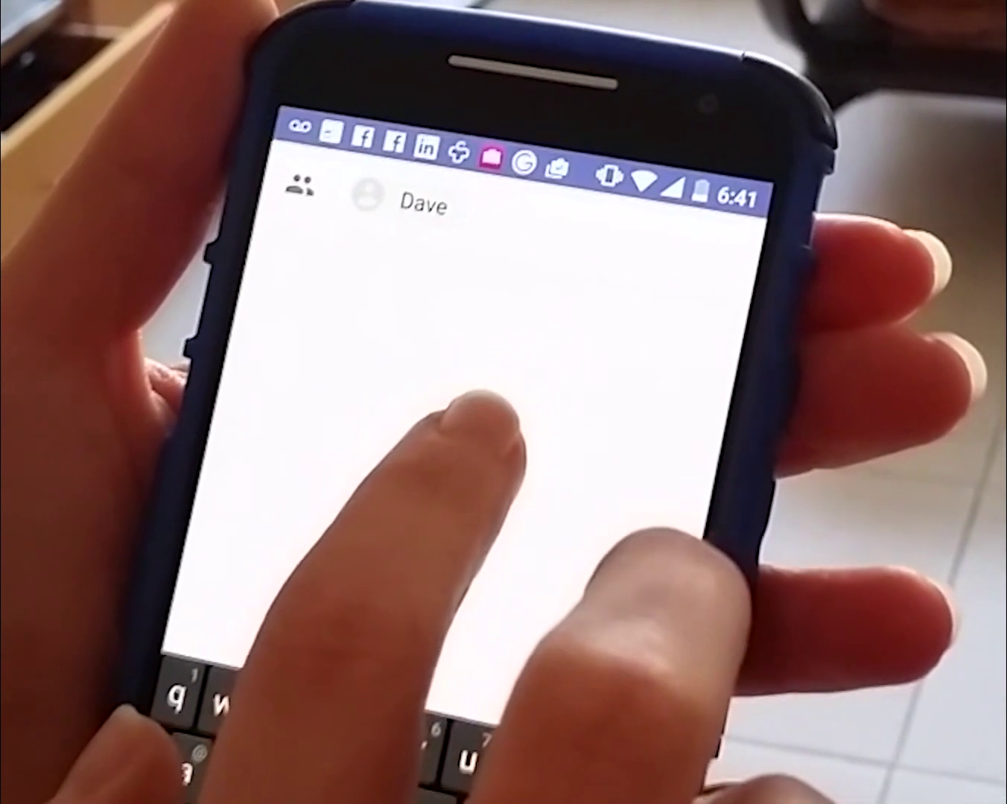